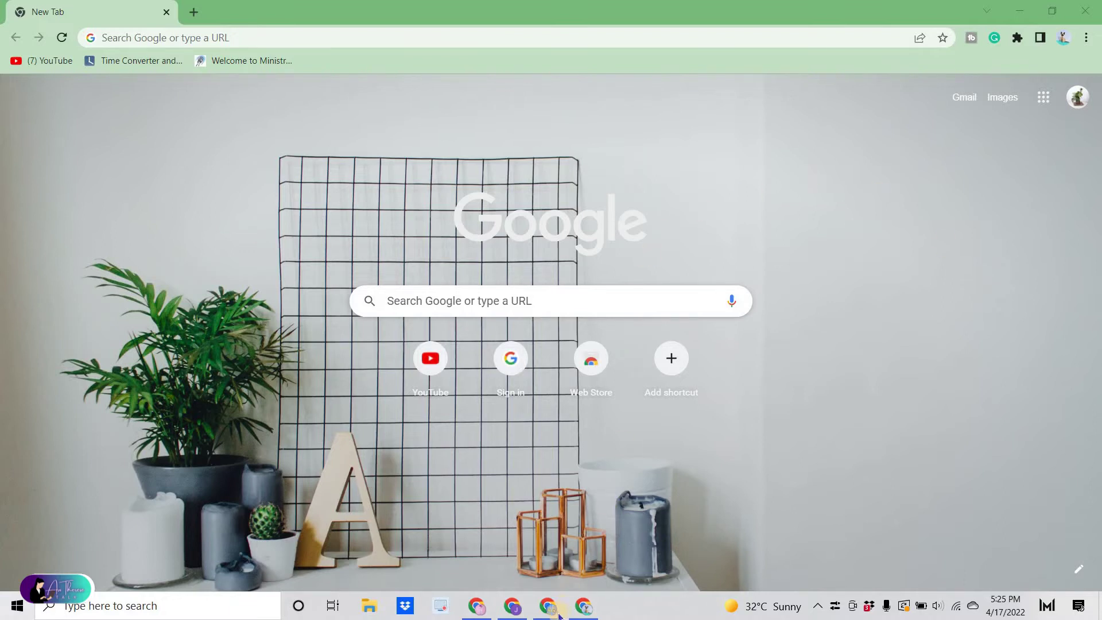
Bring up the Canva QR CODE design and add a blank second page.
{"action": "left_click", "coordinate": [512, 605]}
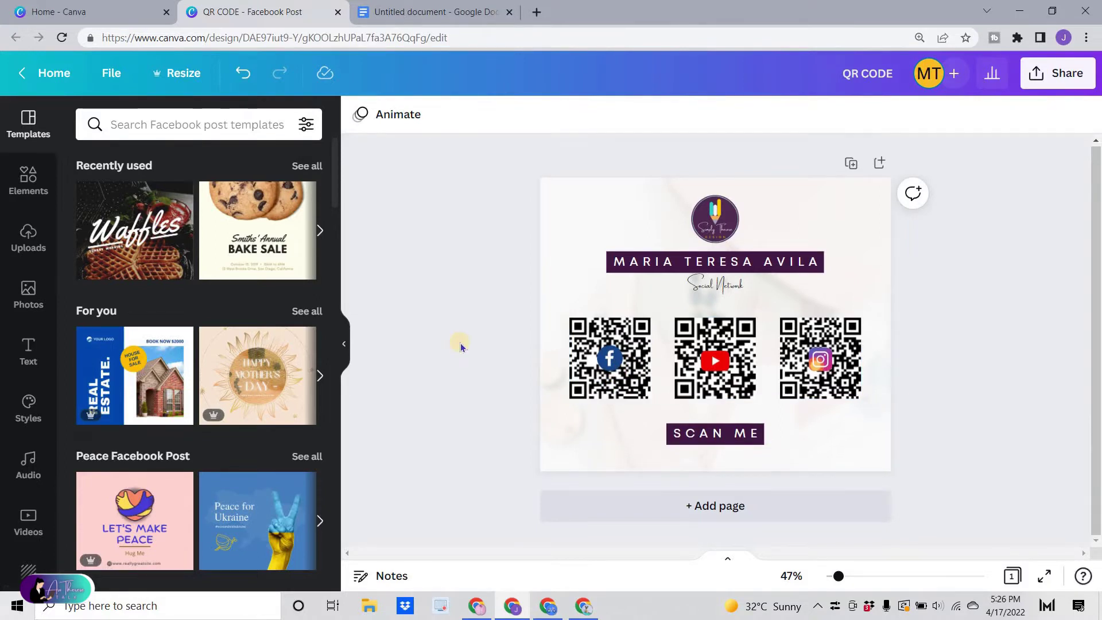
{"action": "left_click", "coordinate": [708, 508]}
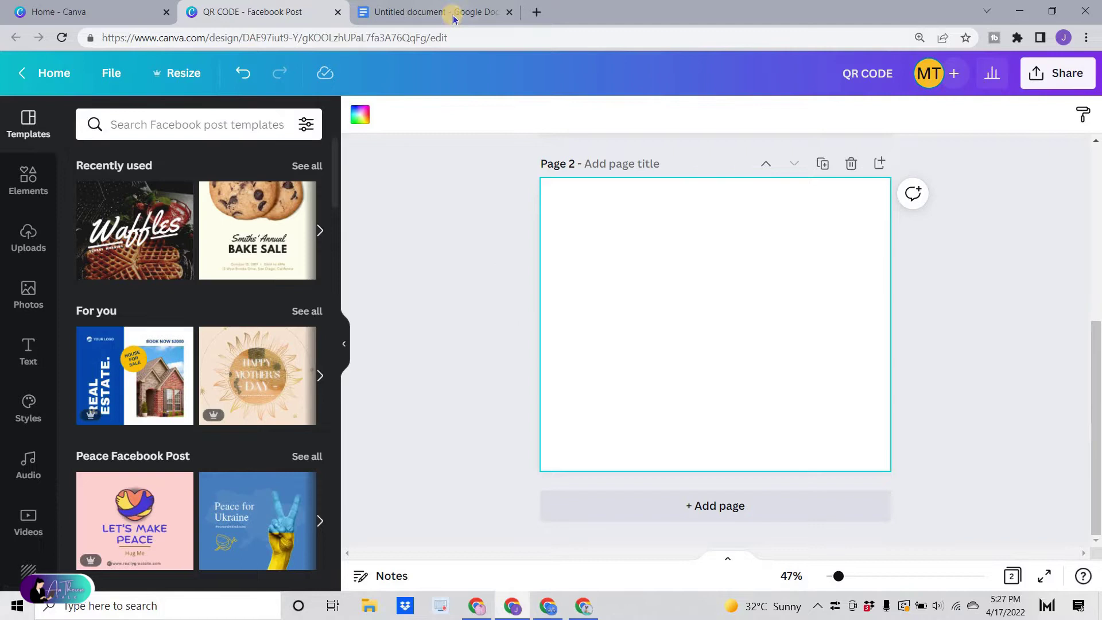
{"action": "left_click", "coordinate": [435, 13]}
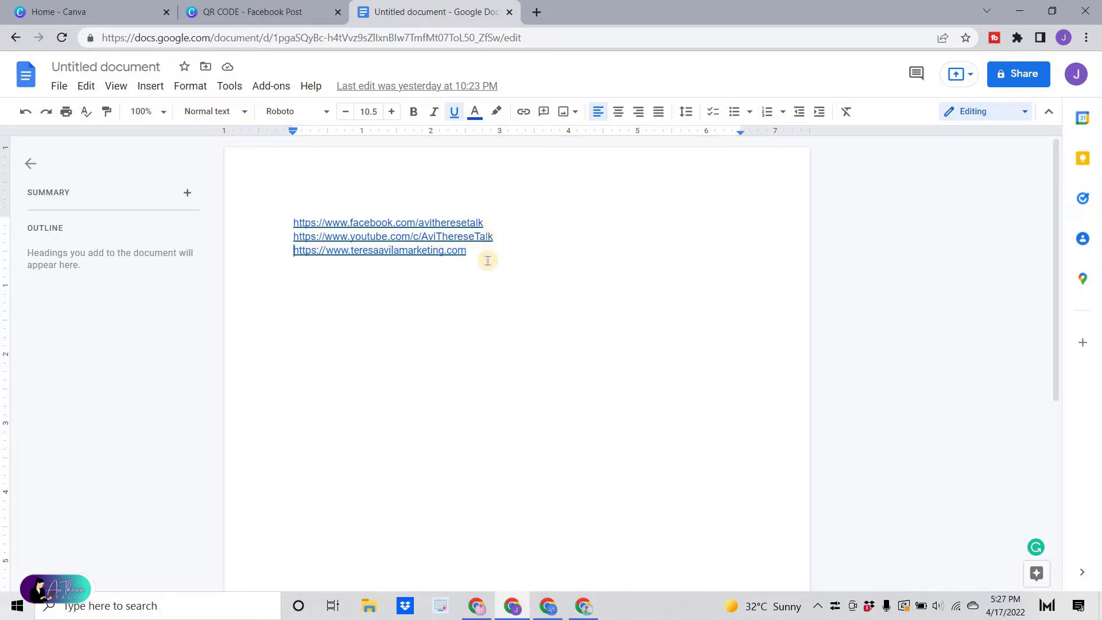
{"action": "key", "text": "ctrl+shift+Tab"}
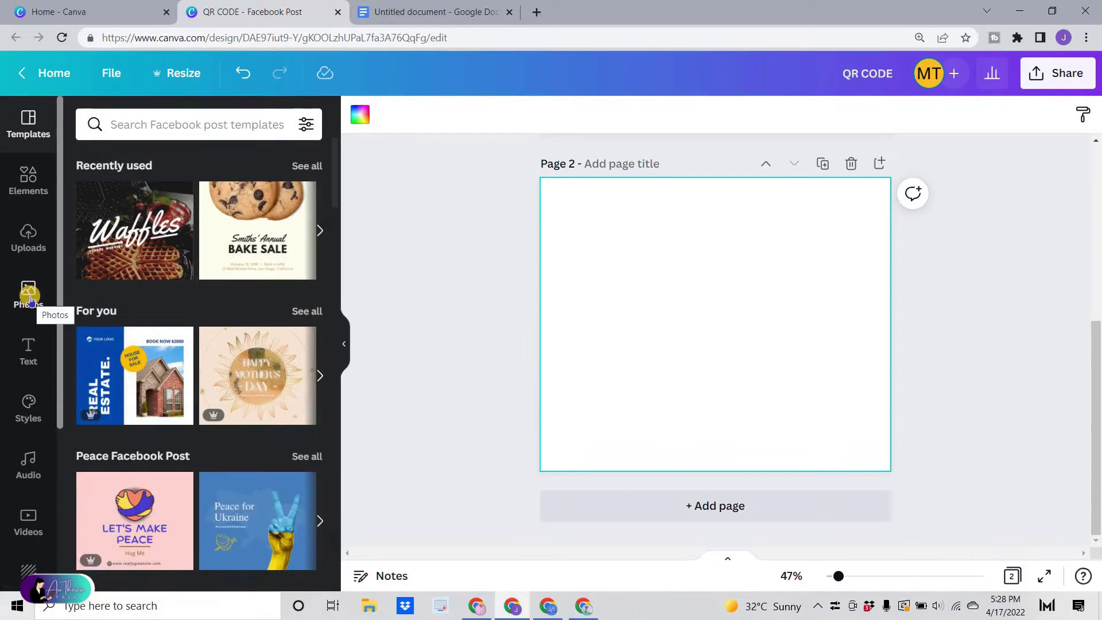
Add the smiling woman stock photo, shrink it, and centre it horizontally near the top.
{"action": "left_click", "coordinate": [29, 296]}
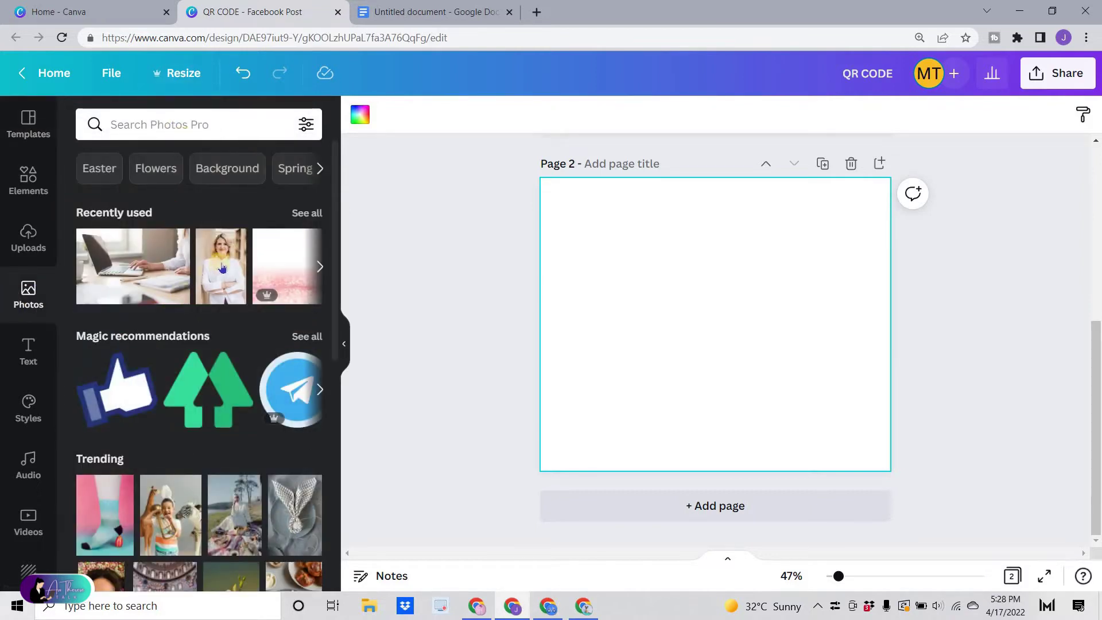
{"action": "left_click", "coordinate": [223, 267]}
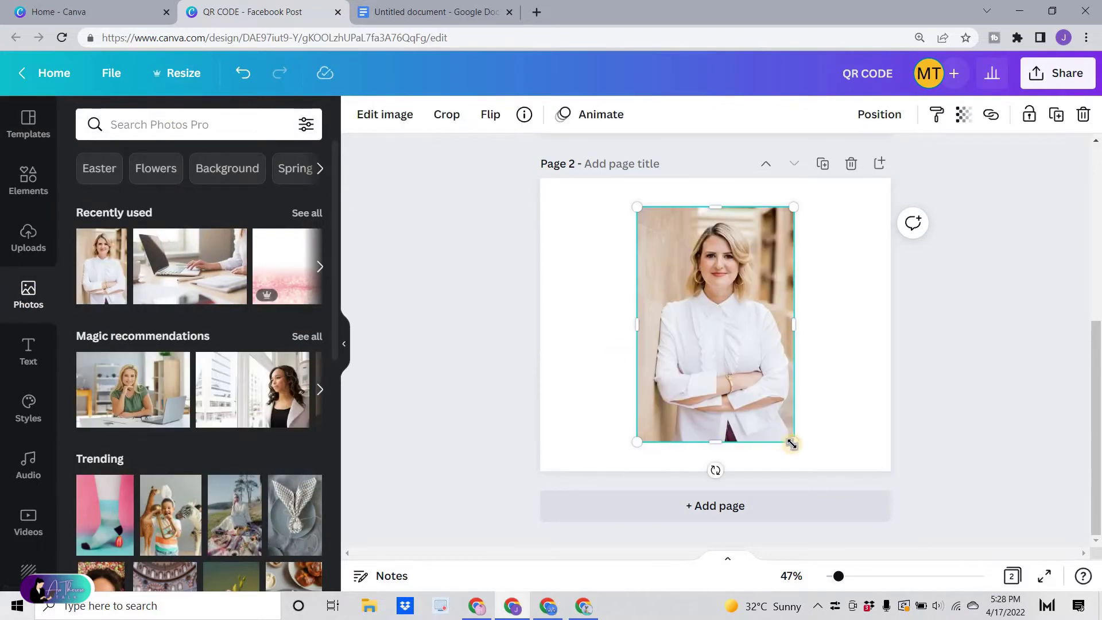
{"action": "mouse_move", "coordinate": [715, 443]}
{"action": "left_mouse_down"}
{"action": "mouse_move", "coordinate": [716, 356]}
{"action": "mouse_move", "coordinate": [686, 349]}
{"action": "mouse_move", "coordinate": [796, 289]}
{"action": "mouse_move", "coordinate": [755, 257]}
{"action": "left_mouse_up"}
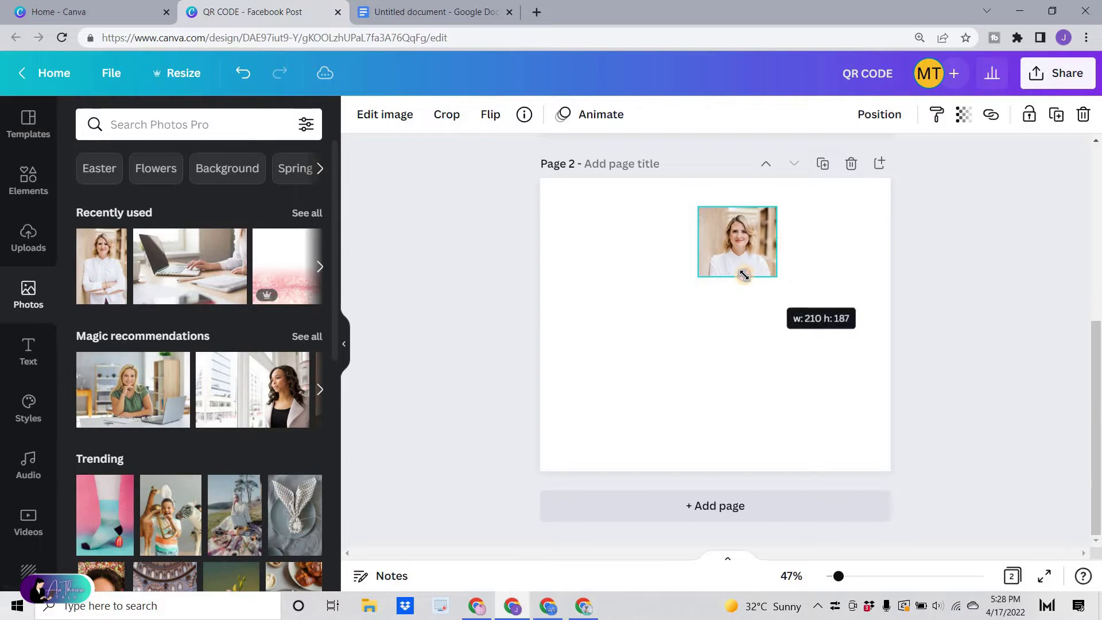
{"action": "left_click", "coordinate": [879, 115]}
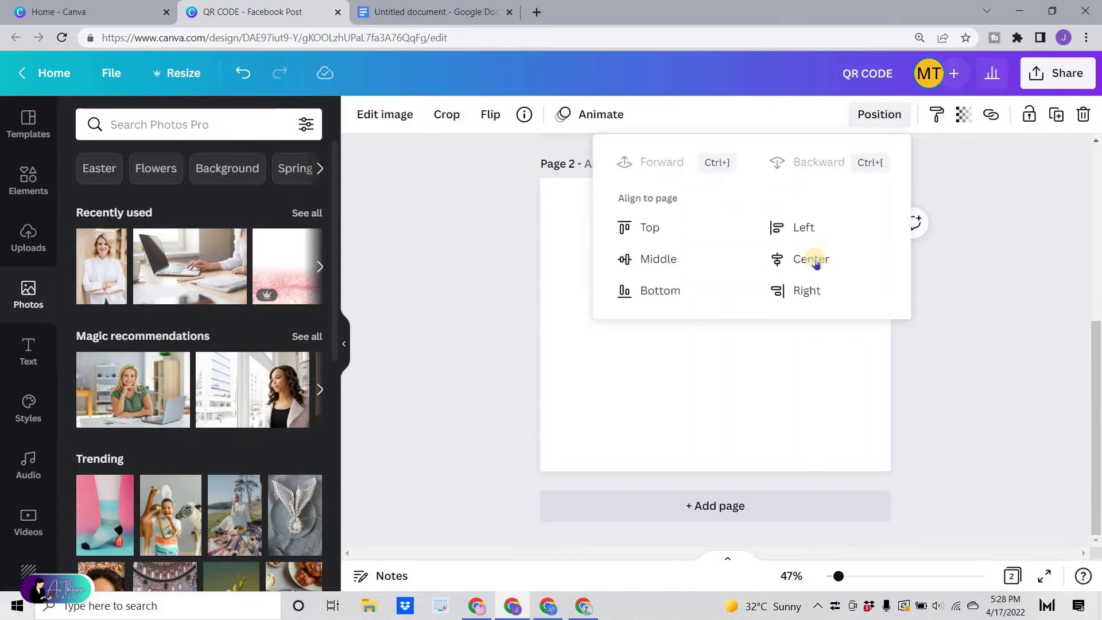
{"action": "left_click", "coordinate": [801, 256]}
{"action": "left_click", "coordinate": [698, 301]}
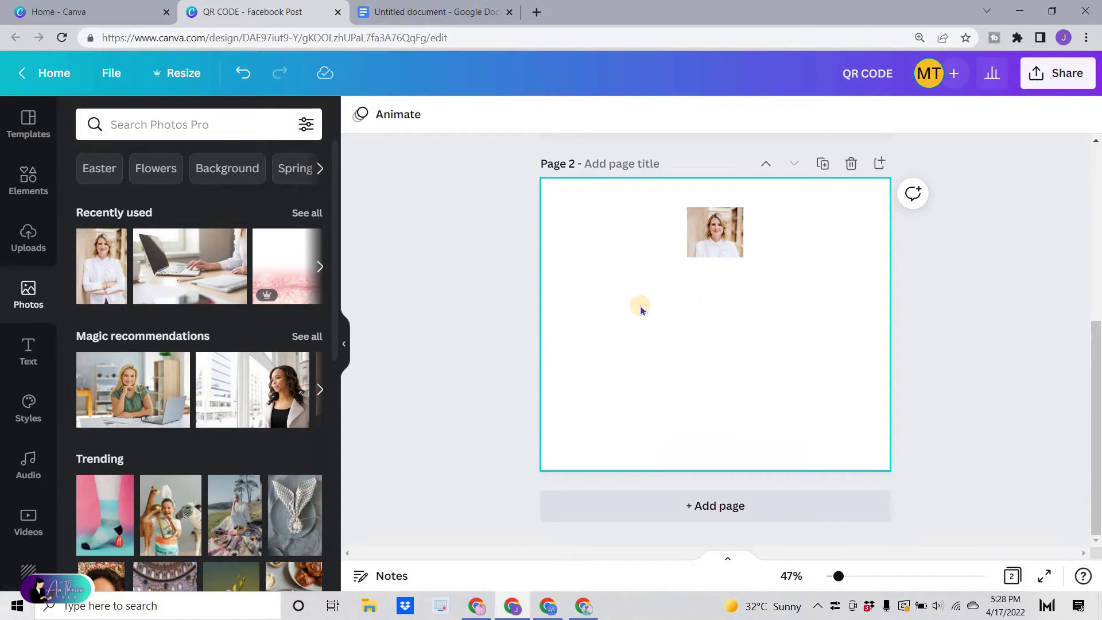
{"action": "type", "text": "tMA"}
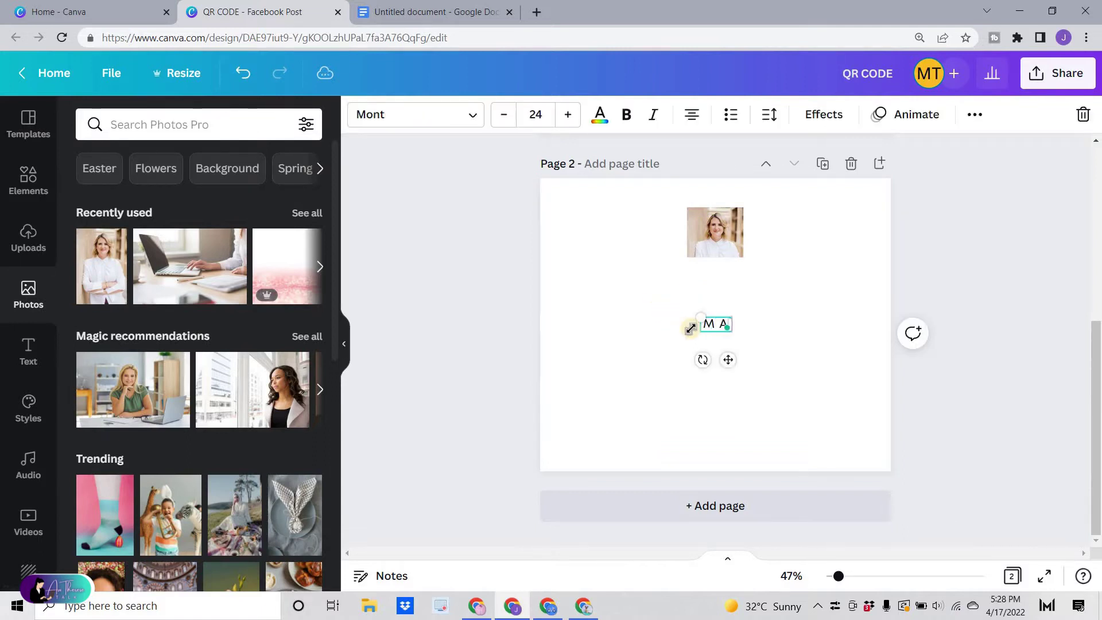
{"action": "type", "text": "RIA"}
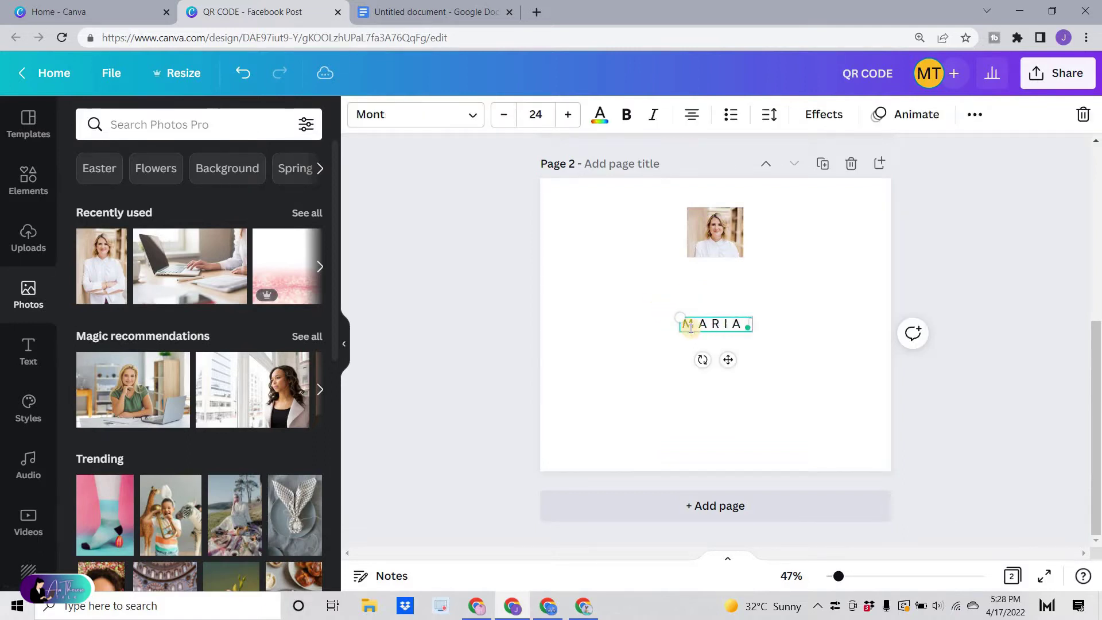
{"action": "type", "text": " TERESA AVIL"}
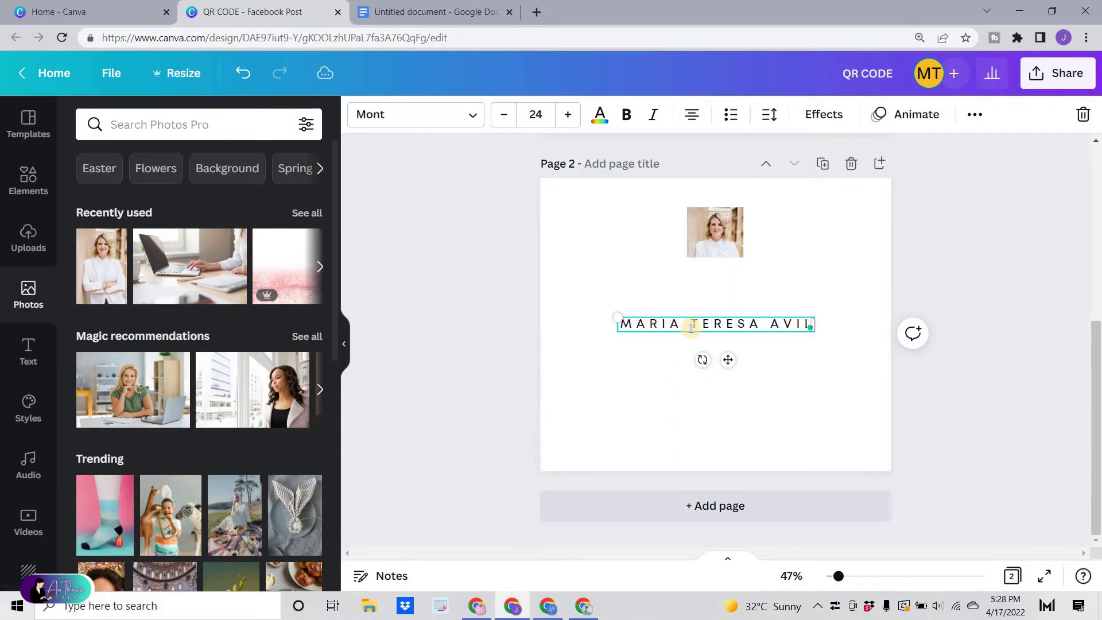
{"action": "type", "text": "A"}
{"action": "left_click_drag", "start_coordinate": [729, 360], "coordinate": [729, 307]}
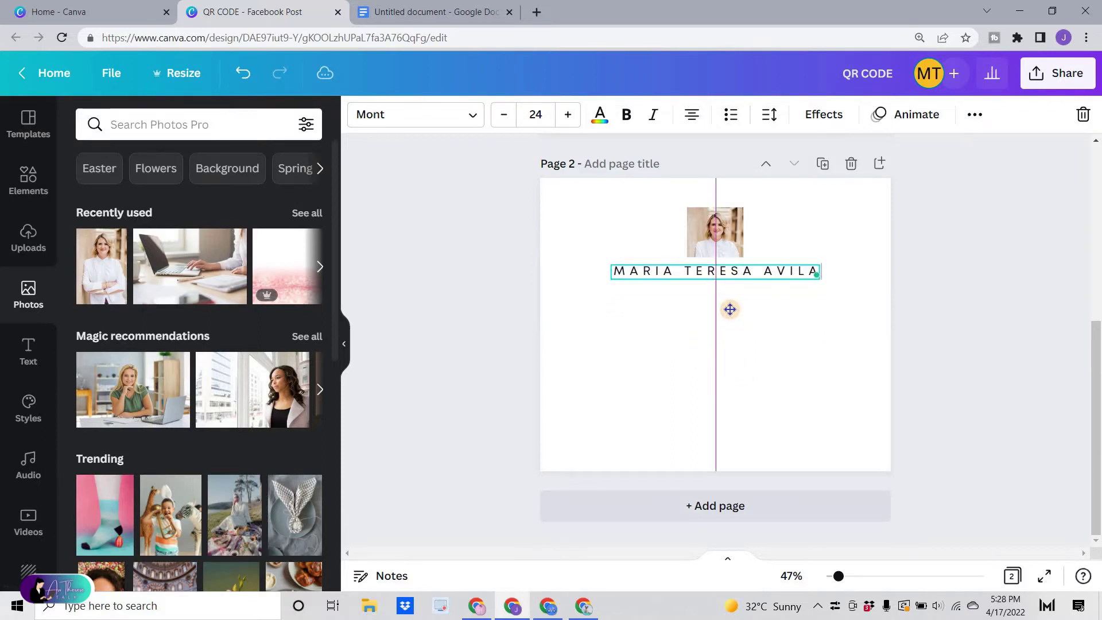
{"action": "left_click", "coordinate": [689, 328]}
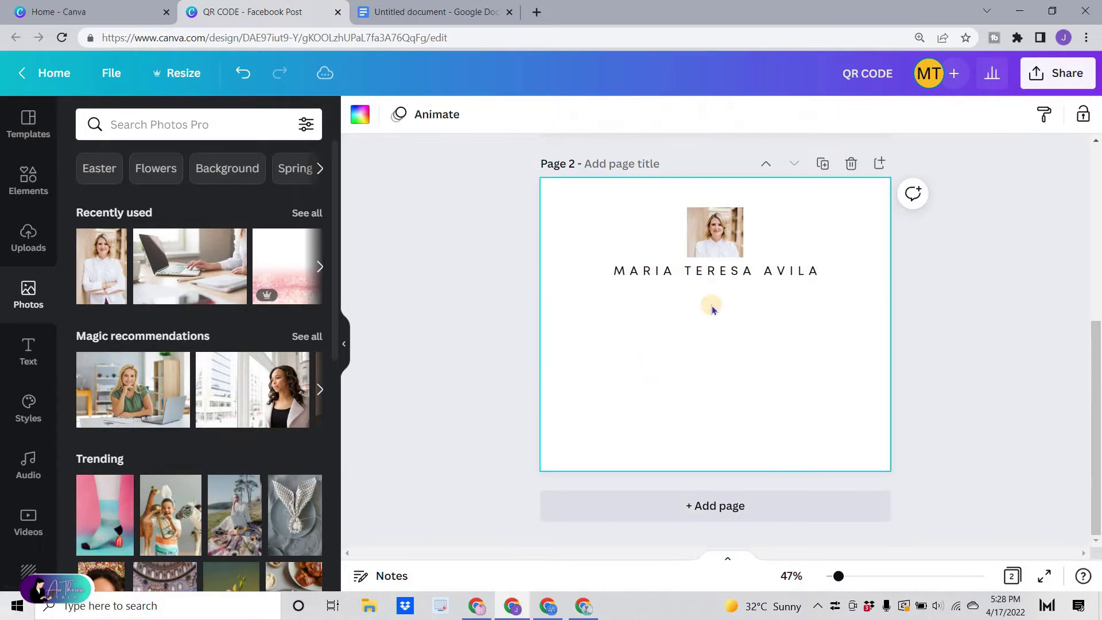
{"action": "left_click", "coordinate": [722, 275]}
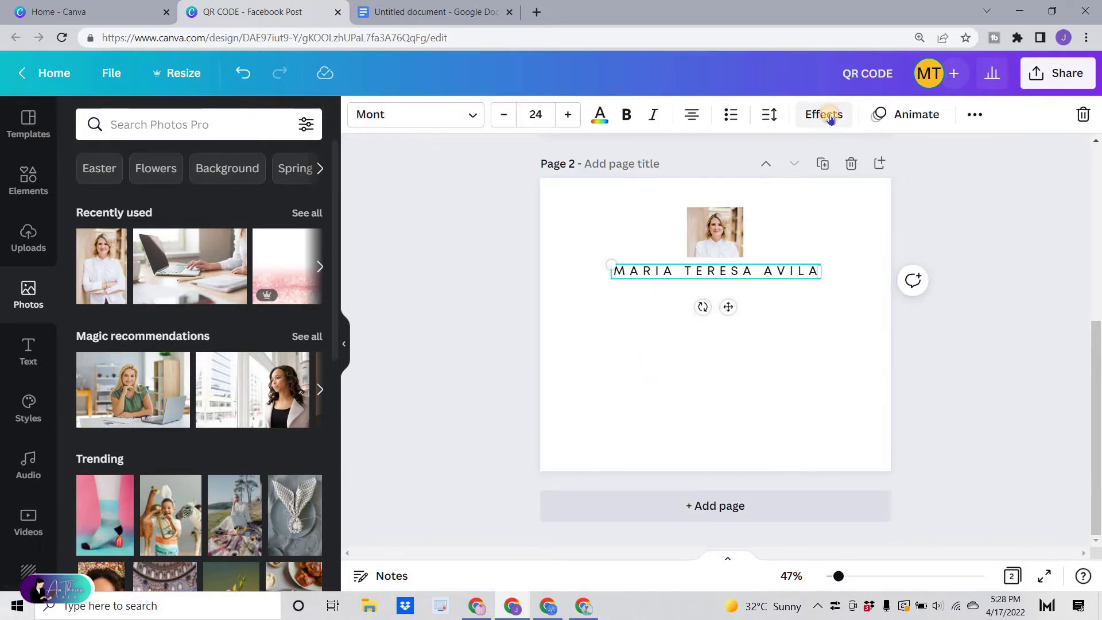
Apply the Splice text effect to the name in a Creamy Peach colour.
{"action": "left_click", "coordinate": [824, 115]}
{"action": "left_click", "coordinate": [196, 337]}
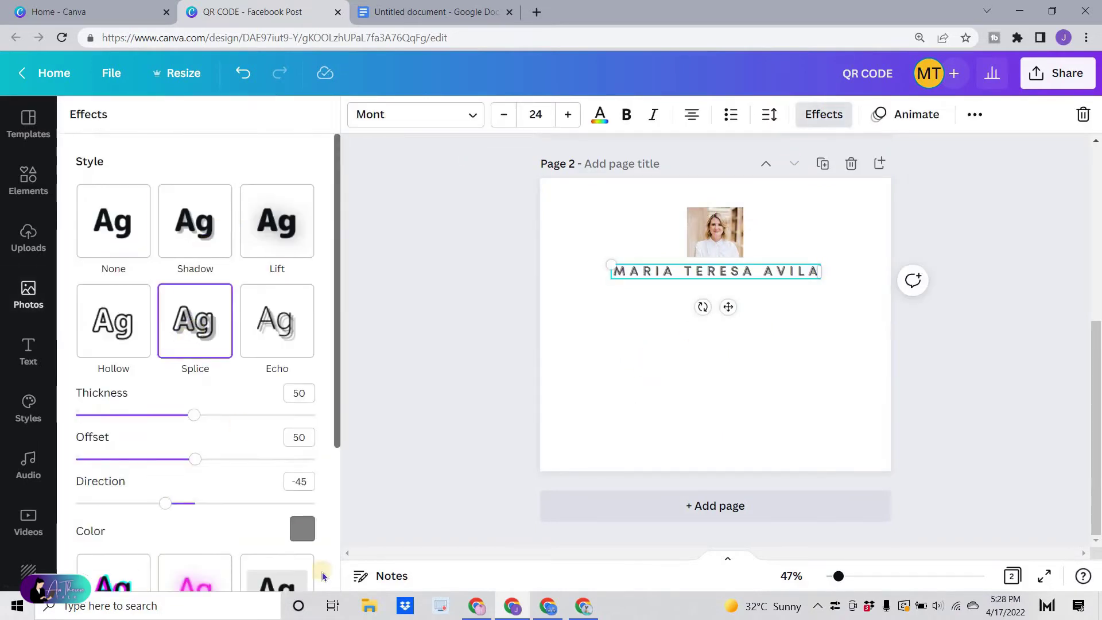
{"action": "left_click", "coordinate": [302, 529]}
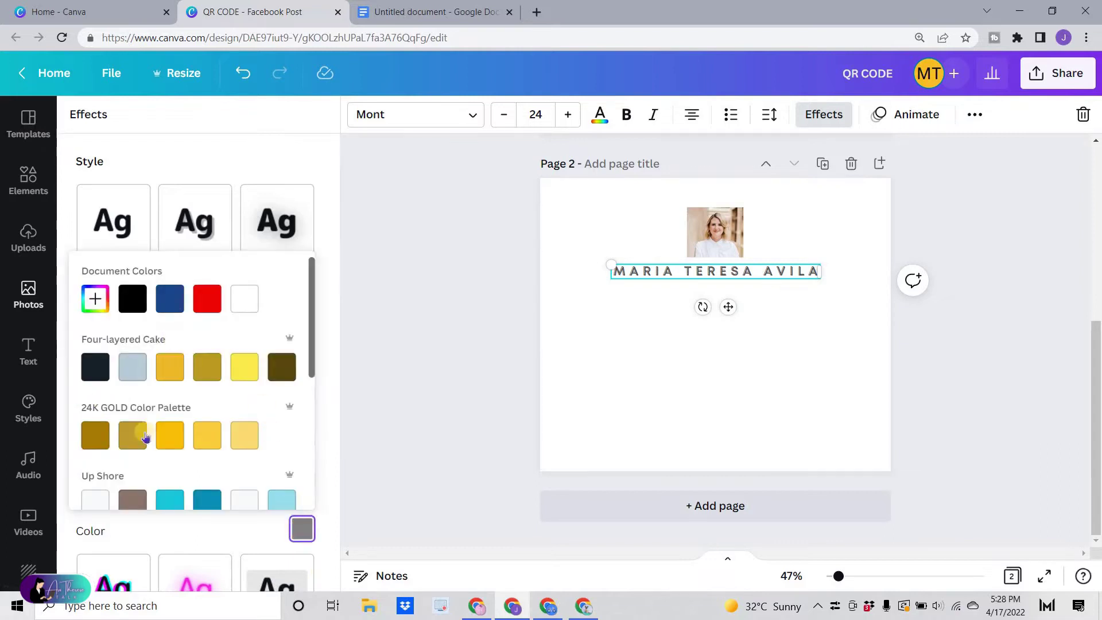
{"action": "scroll", "coordinate": [207, 414], "scroll_direction": "down", "scroll_amount": 3}
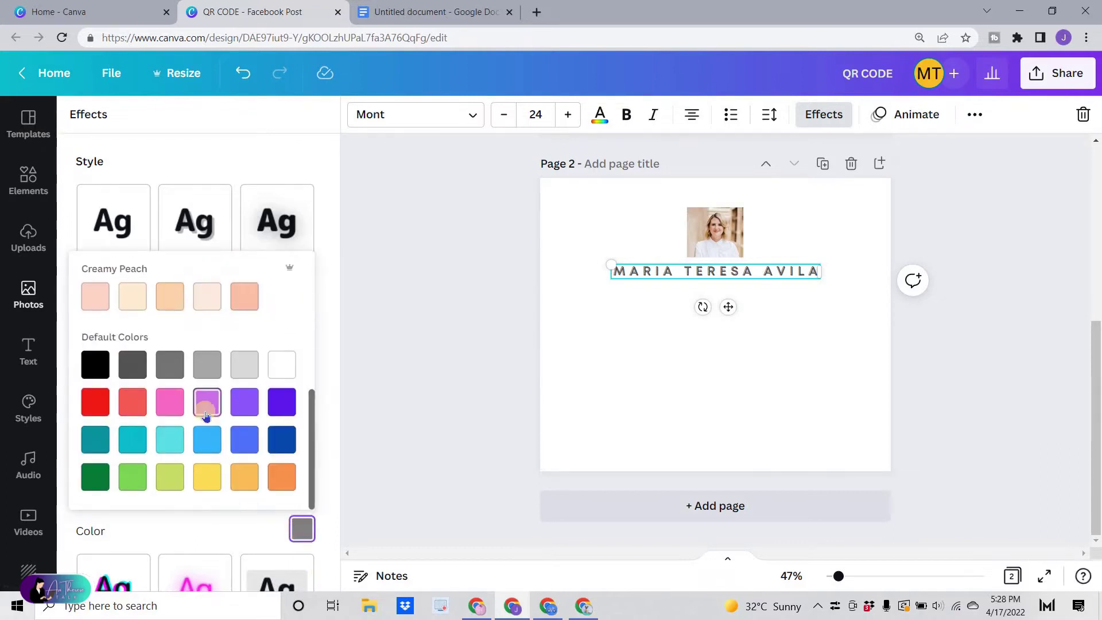
{"action": "left_click", "coordinate": [244, 439]}
{"action": "scroll", "coordinate": [256, 441], "scroll_direction": "down", "scroll_amount": 3}
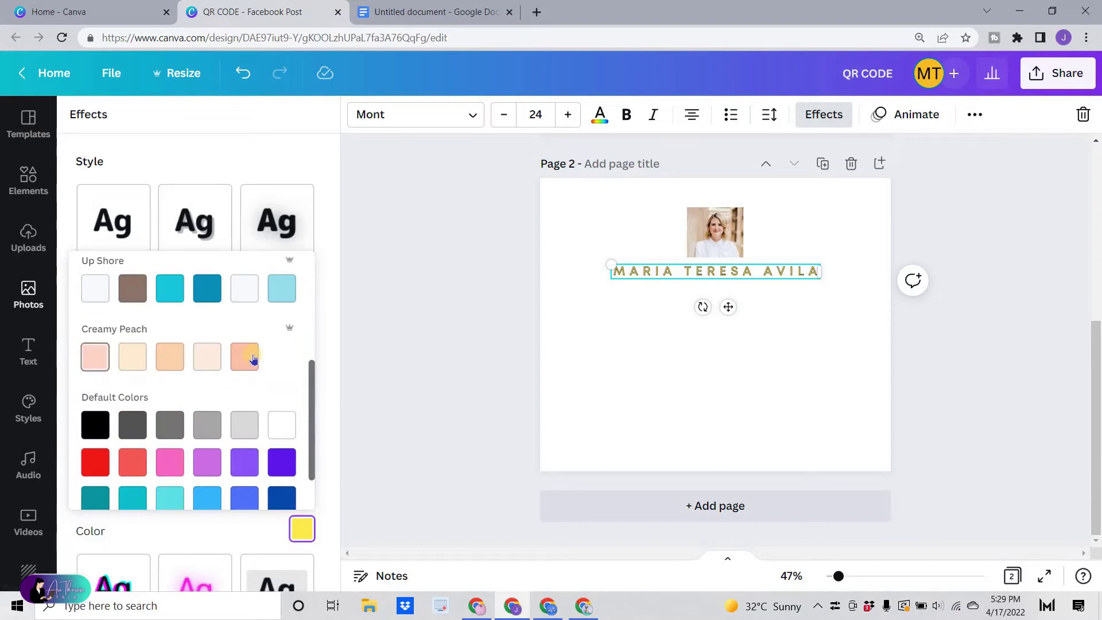
{"action": "left_click", "coordinate": [246, 357]}
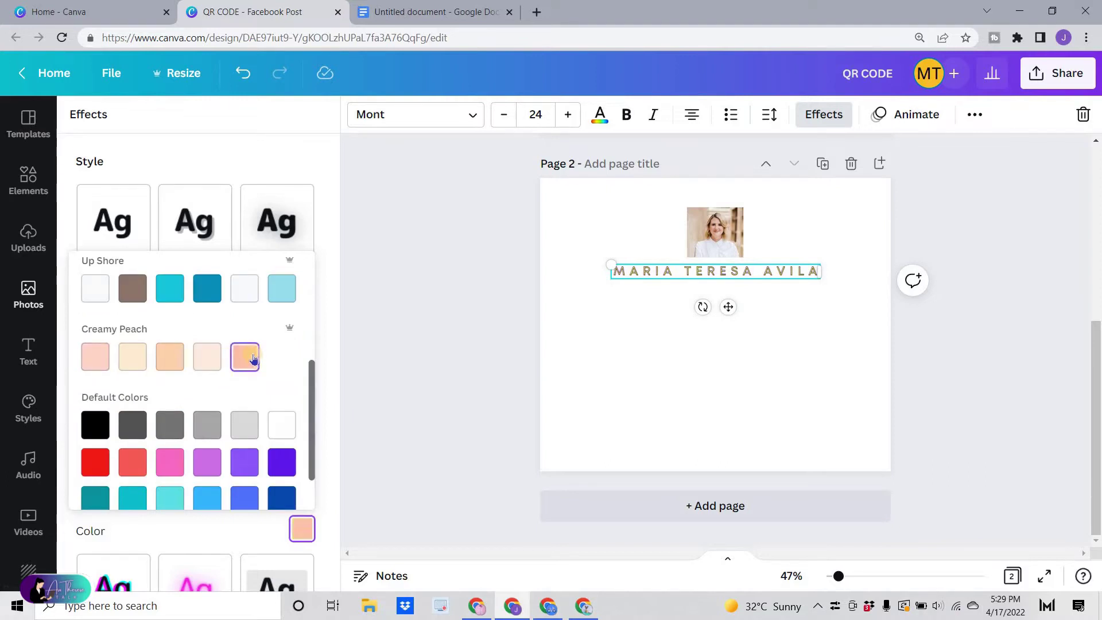
{"action": "left_click", "coordinate": [447, 253]}
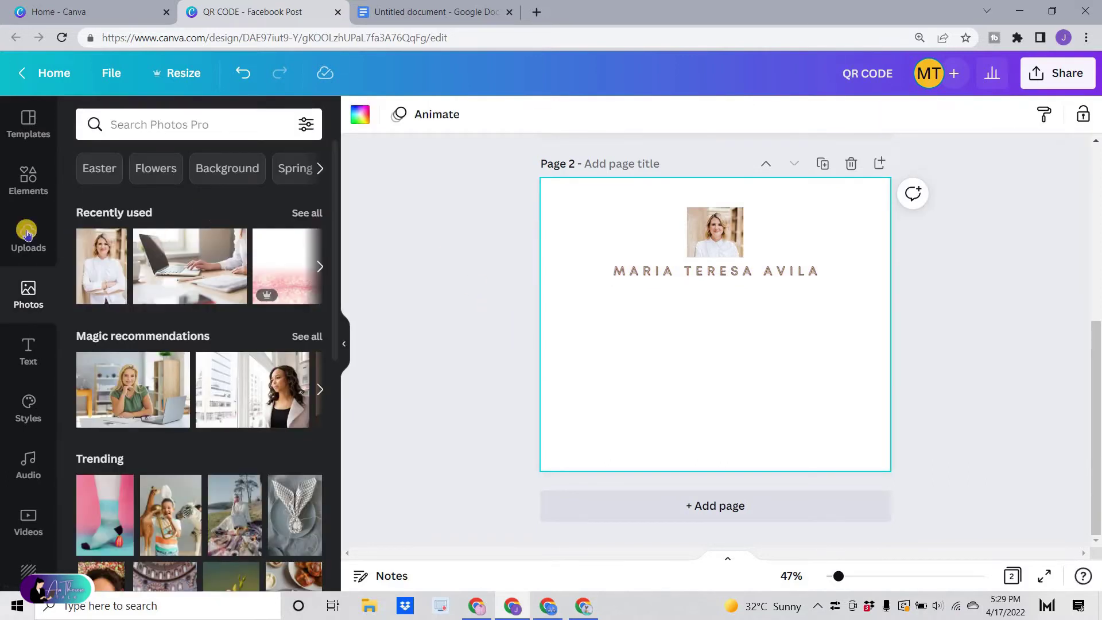
{"action": "mouse_move", "coordinate": [61, 345]}
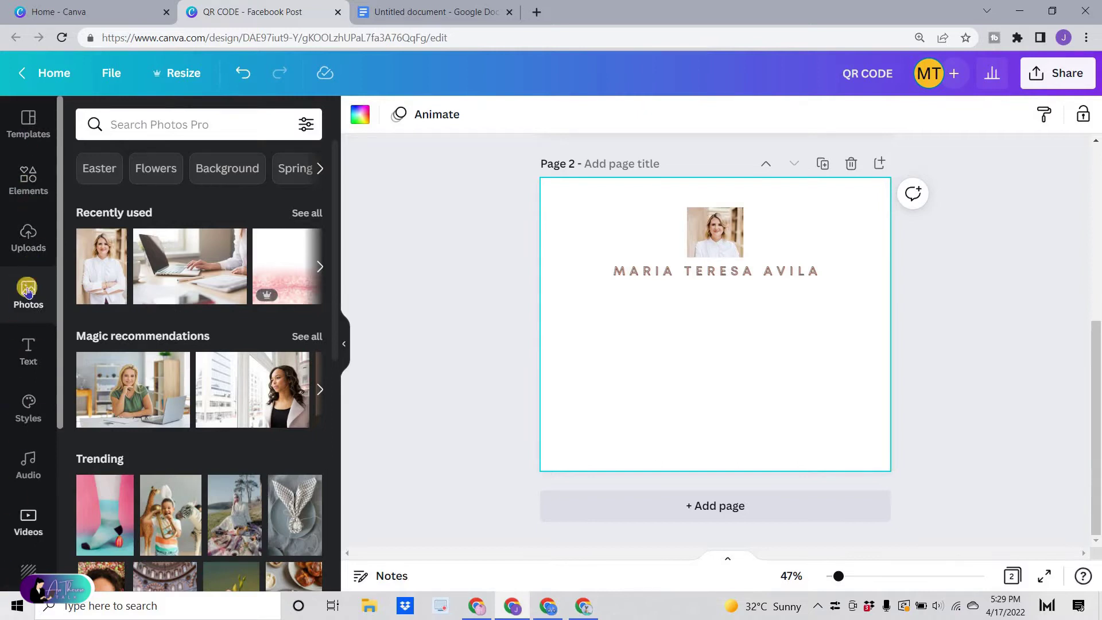
{"action": "scroll", "coordinate": [26, 345], "scroll_direction": "down", "scroll_amount": 2}
{"action": "scroll", "coordinate": [25, 316], "scroll_direction": "up", "scroll_amount": 1}
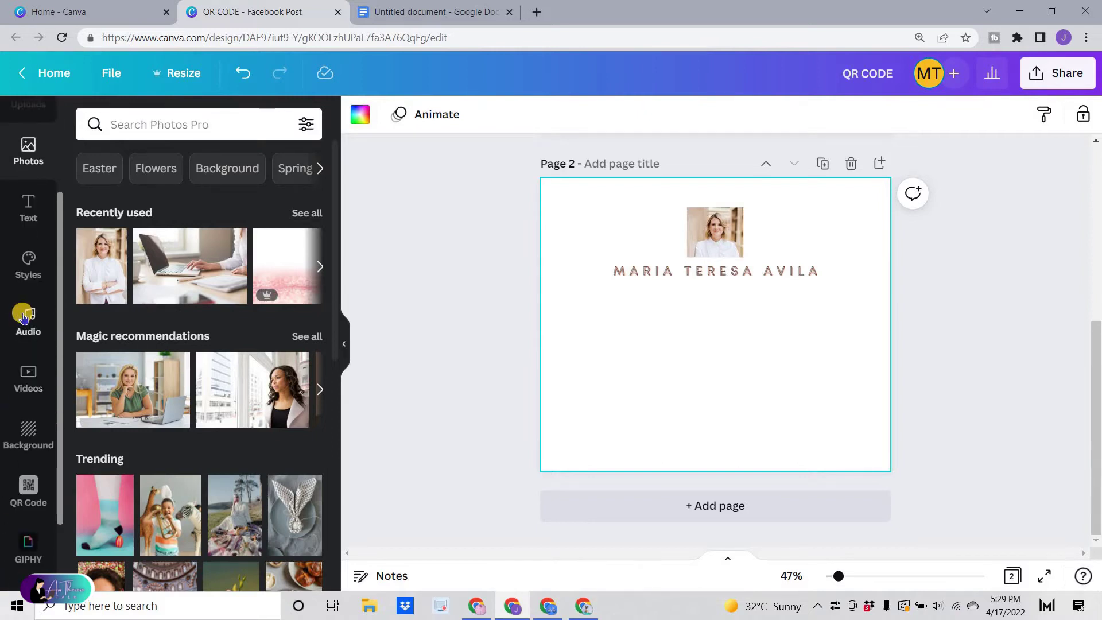
{"action": "scroll", "coordinate": [24, 316], "scroll_direction": "down", "scroll_amount": 2}
{"action": "scroll", "coordinate": [27, 327], "scroll_direction": "down", "scroll_amount": 1}
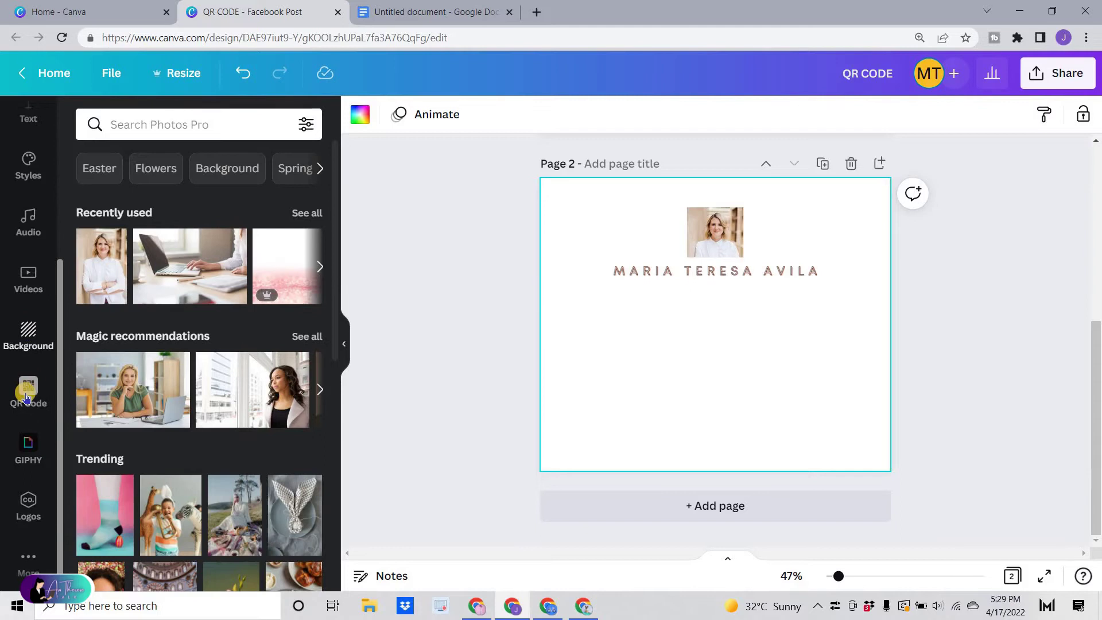
Copy the Facebook page URL from the links document for a new QR code.
{"action": "left_click", "coordinate": [27, 391]}
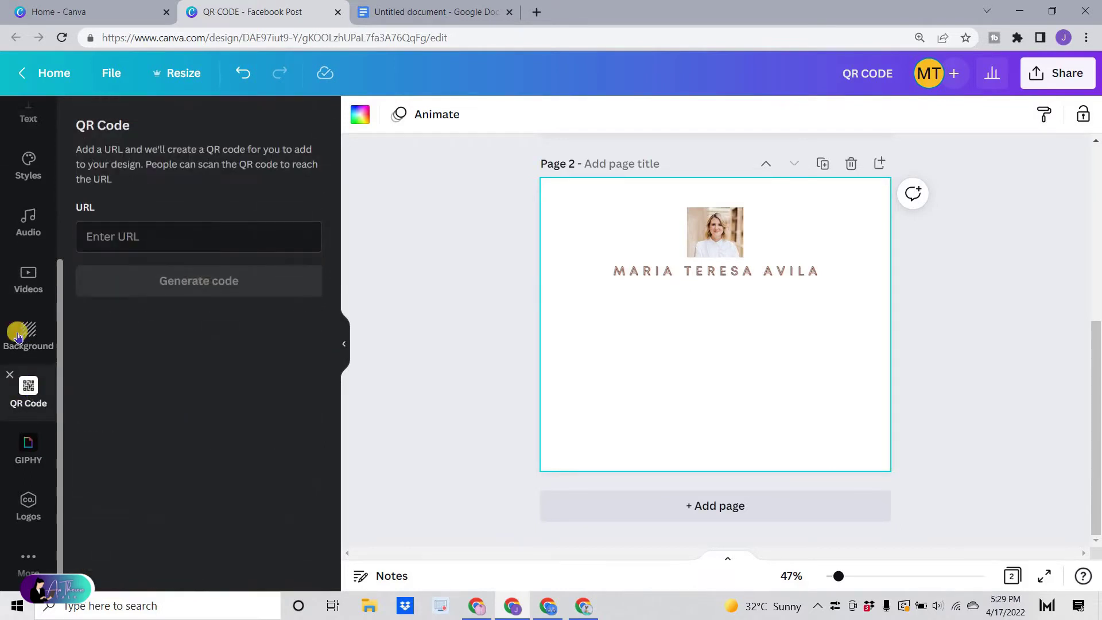
{"action": "left_click", "coordinate": [104, 233]}
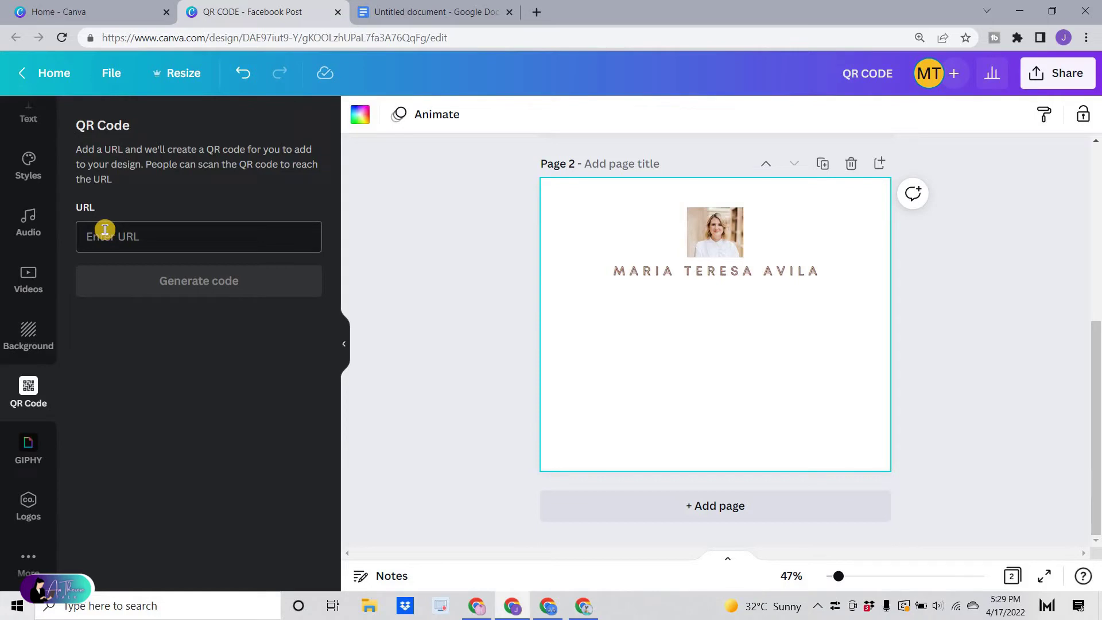
{"action": "key", "text": "ctrl+Tab"}
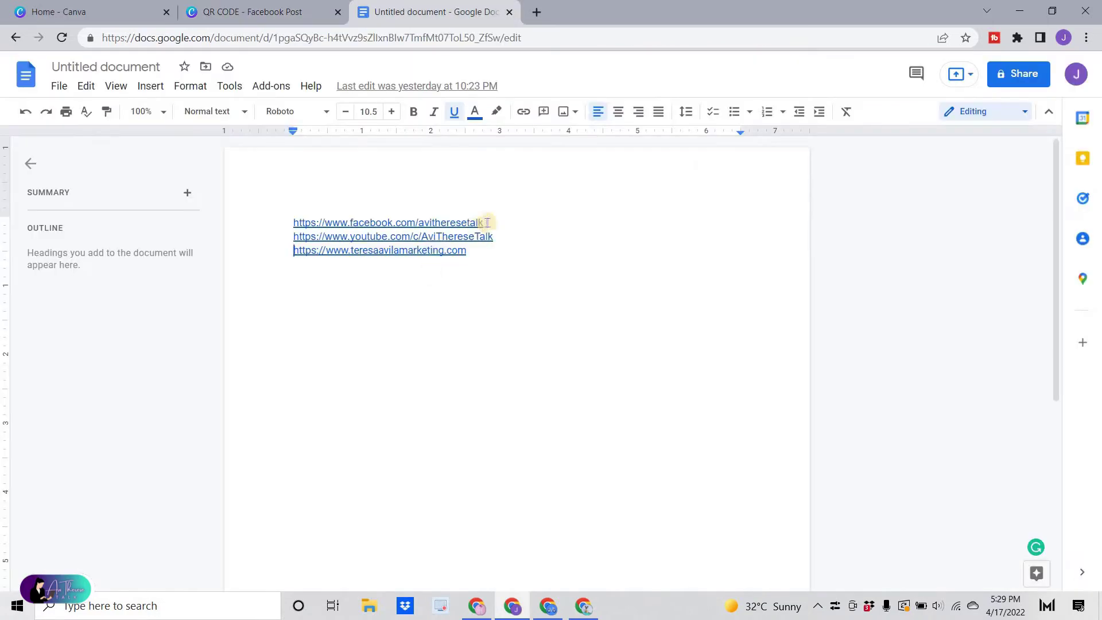
{"action": "triple_click", "coordinate": [286, 223]}
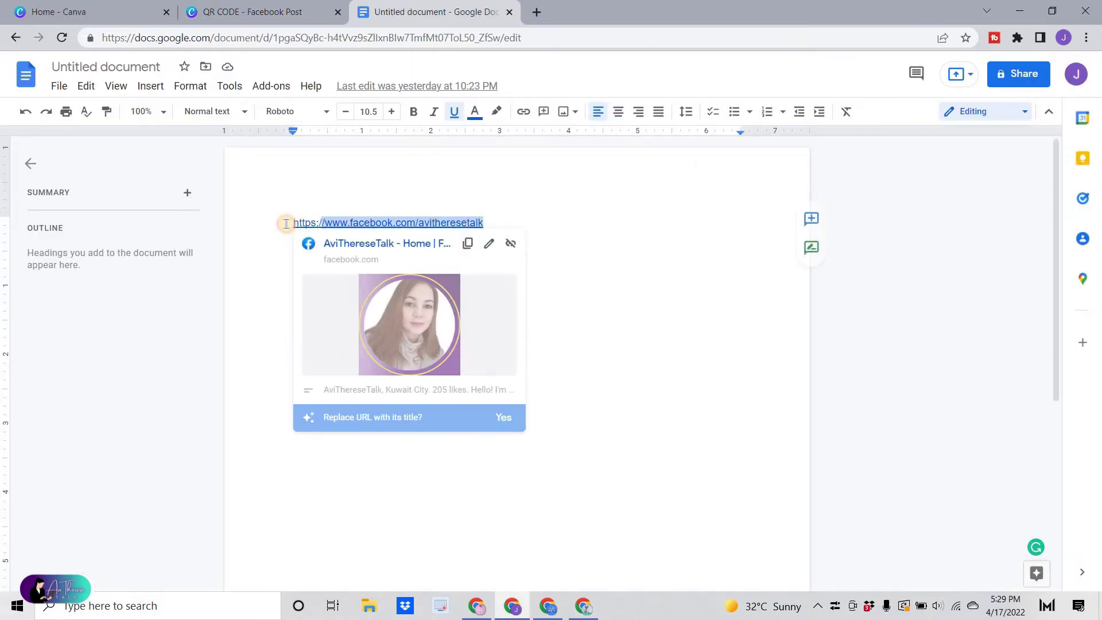
{"action": "right_click", "coordinate": [356, 225]}
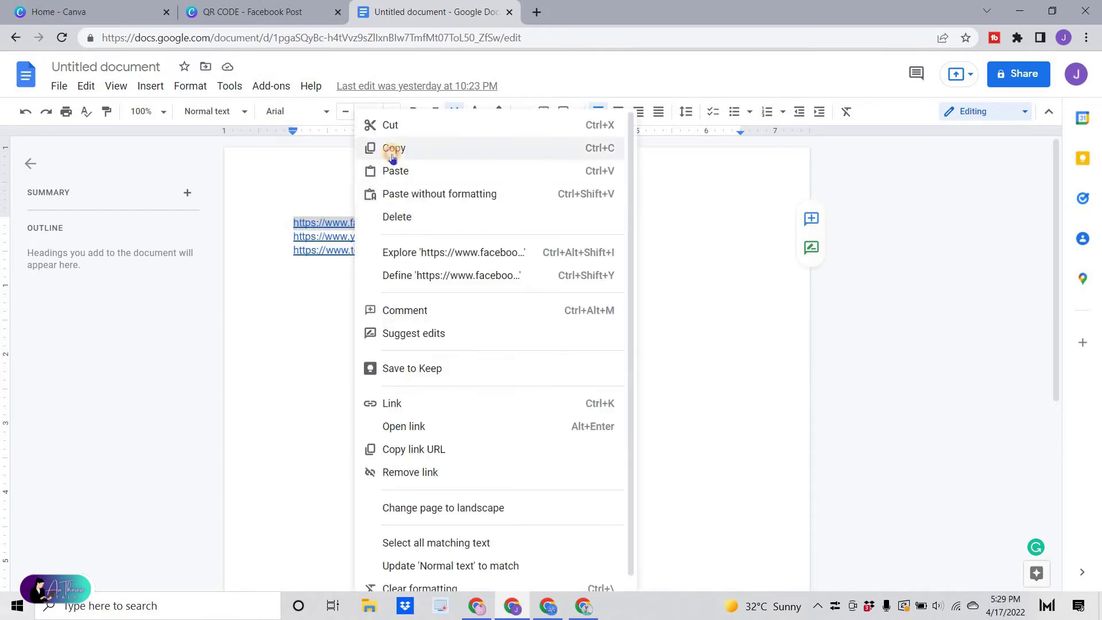
{"action": "left_click", "coordinate": [392, 147]}
Paste the Facebook URL into the QR Code URL field and generate the code.
{"action": "left_click", "coordinate": [269, 12]}
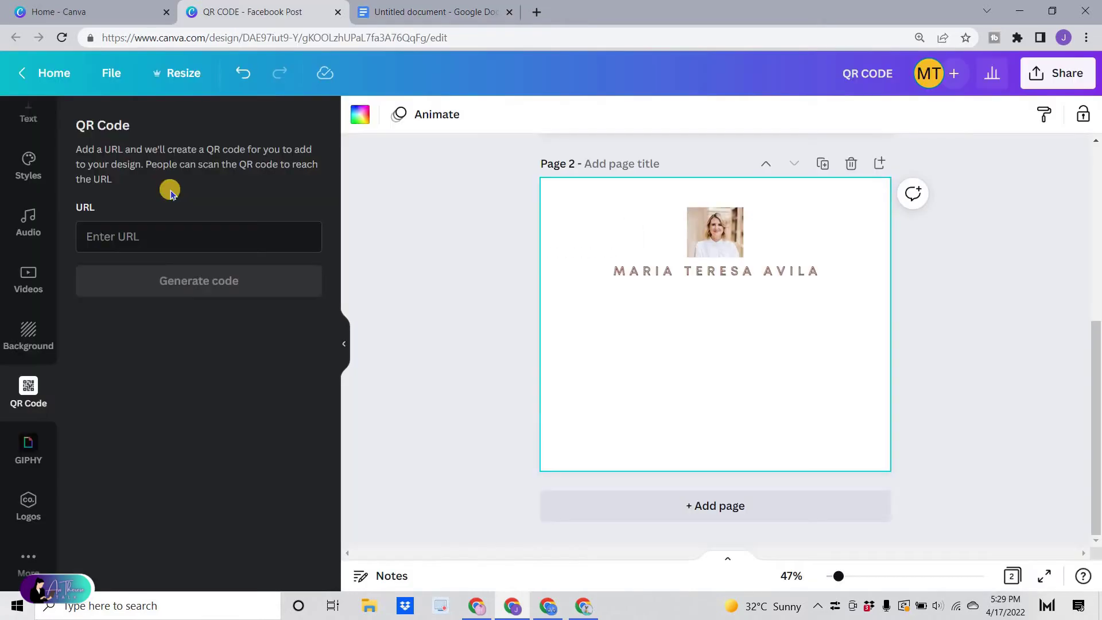
{"action": "left_click", "coordinate": [95, 238]}
{"action": "right_click", "coordinate": [164, 242]}
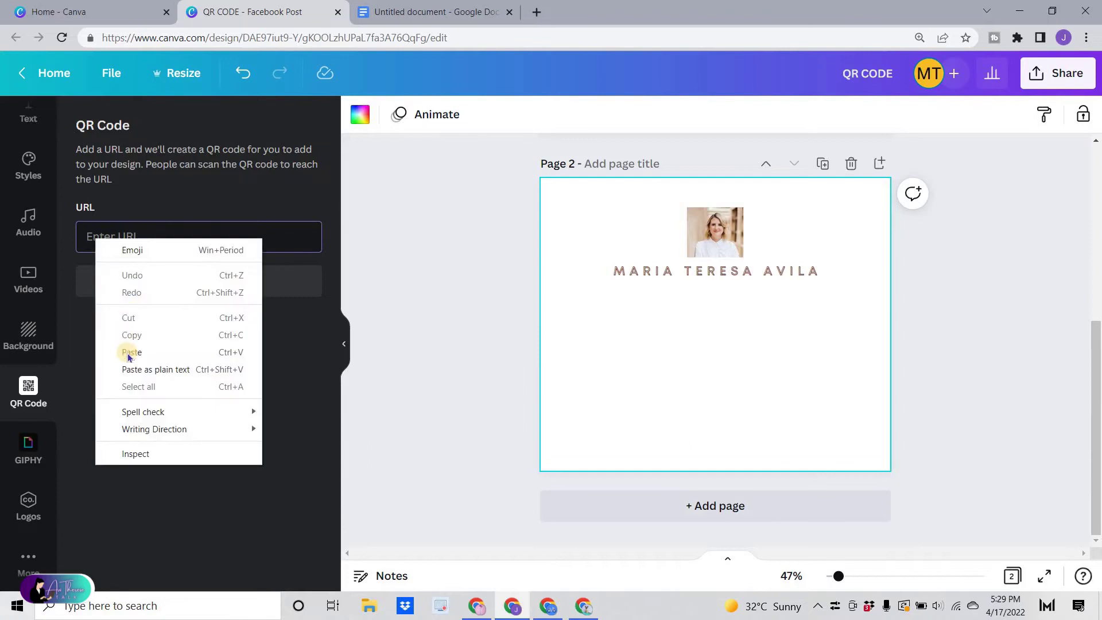
{"action": "left_click", "coordinate": [125, 349]}
{"action": "left_click", "coordinate": [178, 281]}
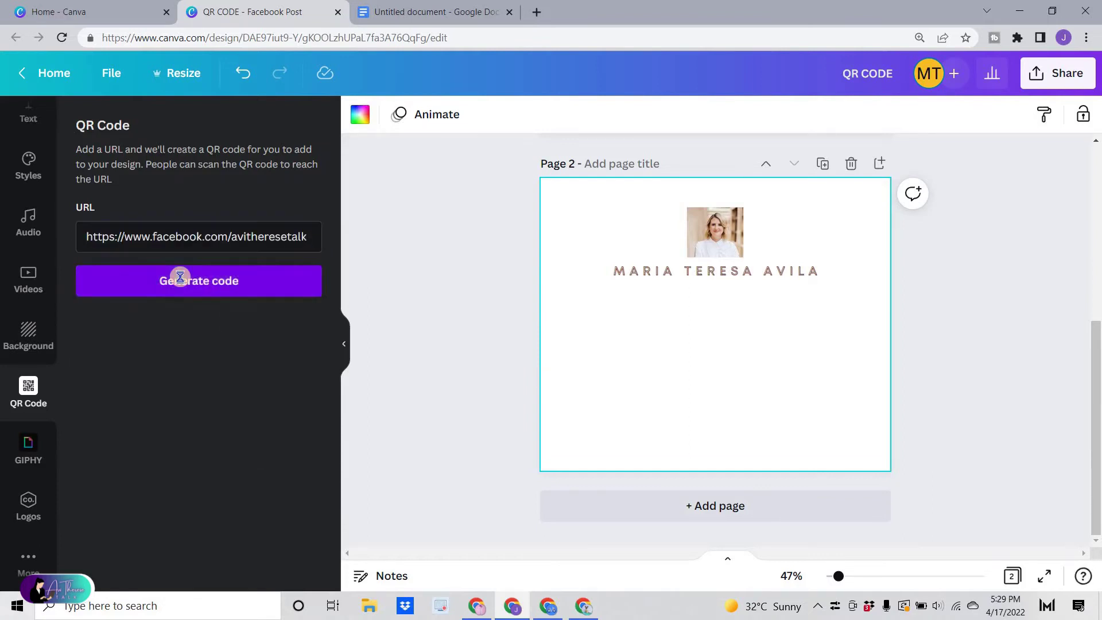
Shrink the Facebook QR code to about half size and place it left below the name.
{"action": "left_click_drag", "start_coordinate": [714, 319], "coordinate": [654, 347]}
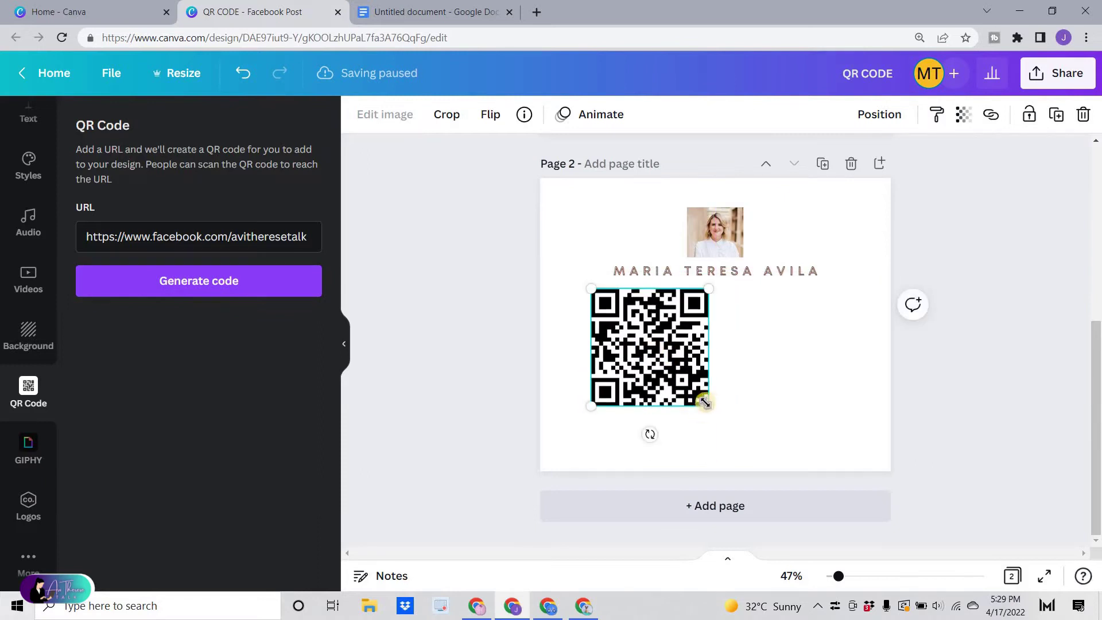
{"action": "left_click_drag", "start_coordinate": [707, 405], "coordinate": [643, 353]}
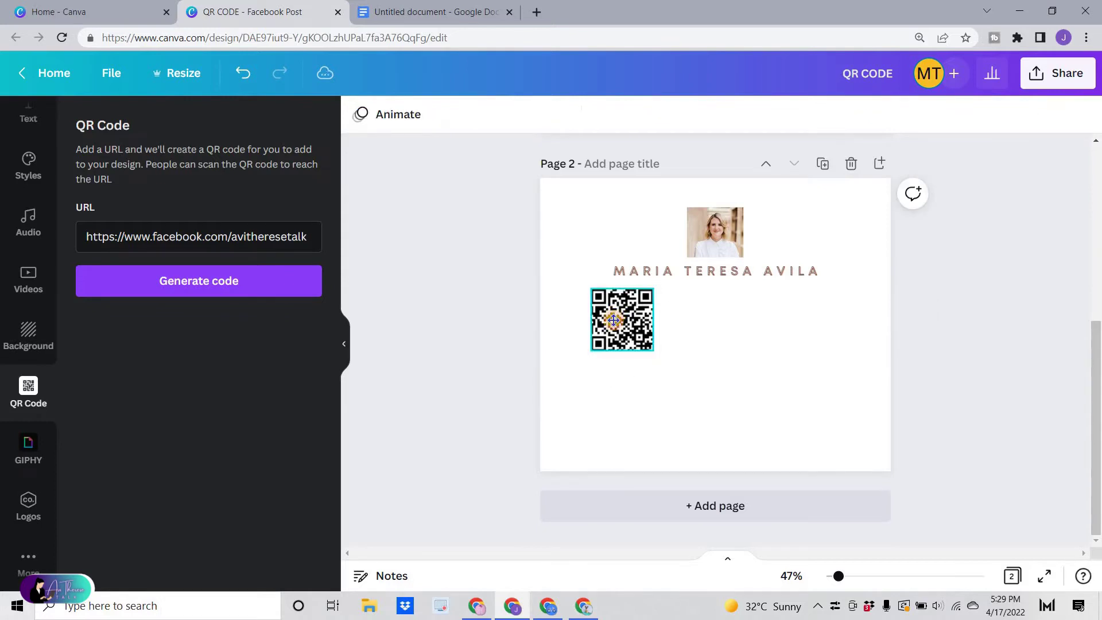
{"action": "left_click_drag", "start_coordinate": [617, 315], "coordinate": [595, 328]}
{"action": "left_click", "coordinate": [637, 419]}
Generate a QR code from the YouTube URL and place it beside the Facebook code.
{"action": "key", "text": "ctrl+Tab"}
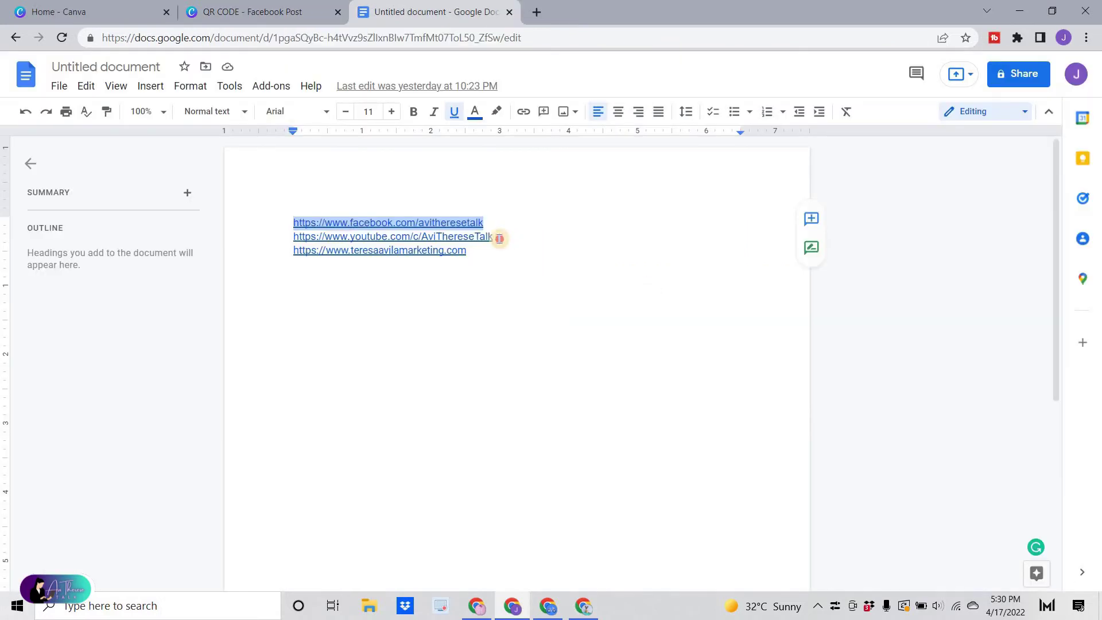
{"action": "left_click", "coordinate": [495, 237]}
{"action": "left_click", "coordinate": [295, 238], "text": "shift"}
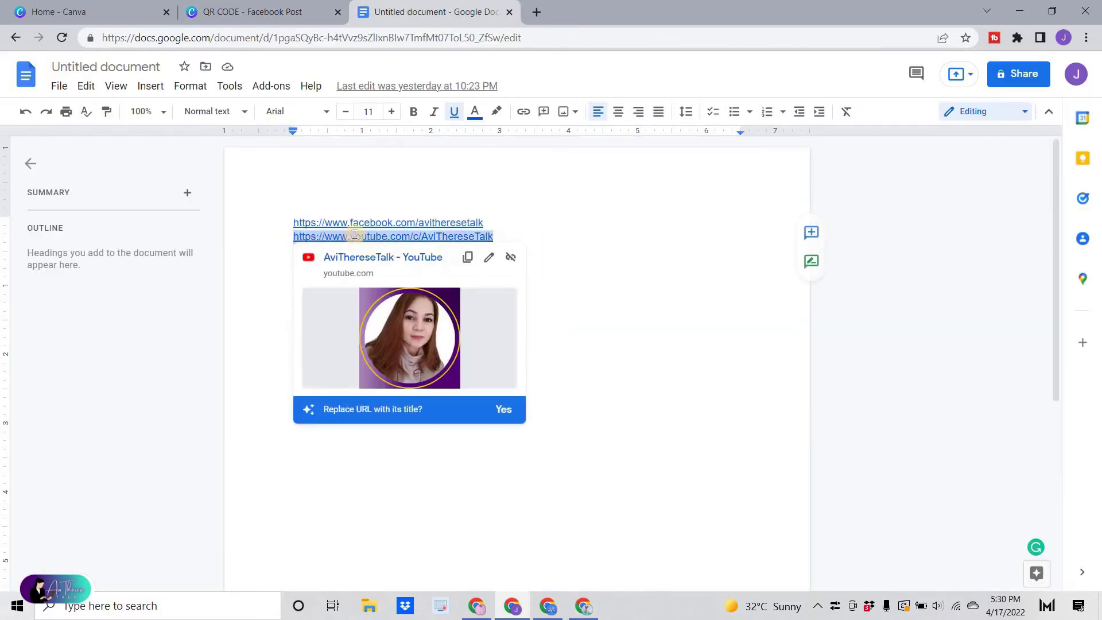
{"action": "key", "text": "ctrl+shift+Tab"}
{"action": "right_click", "coordinate": [125, 236]}
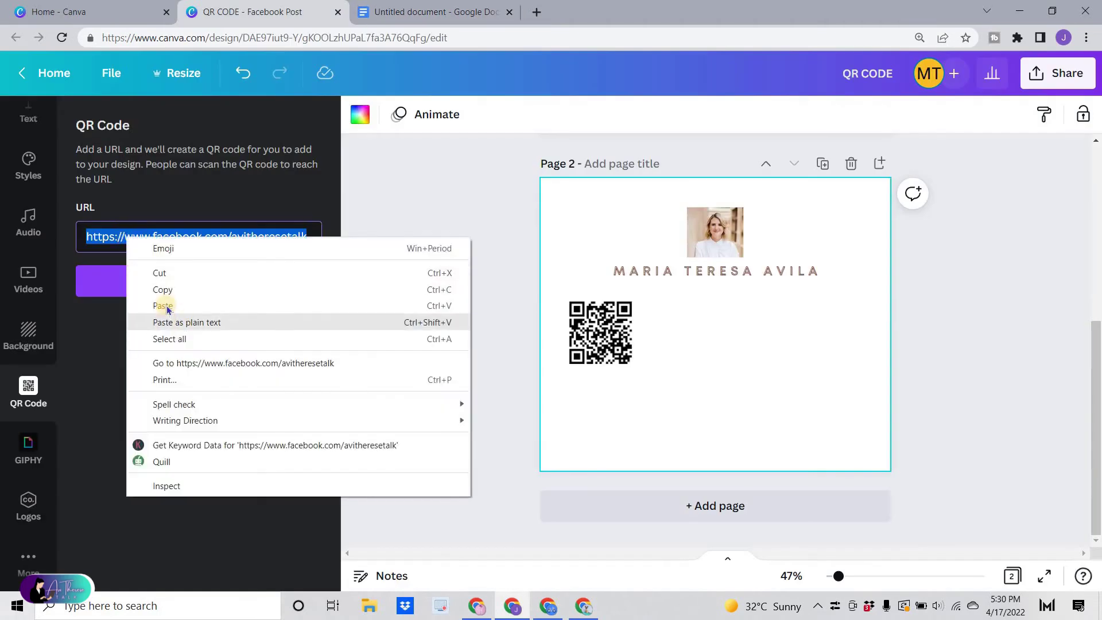
{"action": "left_click", "coordinate": [168, 306]}
{"action": "left_click", "coordinate": [185, 284]}
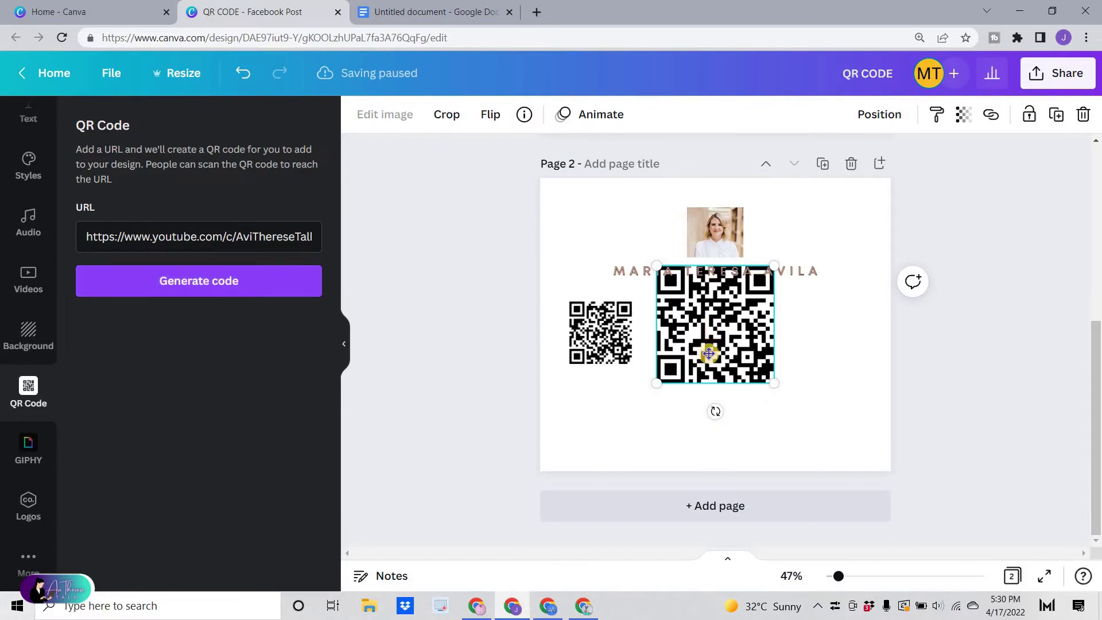
{"action": "mouse_move", "coordinate": [711, 345]}
{"action": "left_mouse_down"}
{"action": "mouse_move", "coordinate": [679, 369]}
{"action": "mouse_move", "coordinate": [743, 342]}
{"action": "mouse_move", "coordinate": [681, 392]}
{"action": "left_mouse_up"}
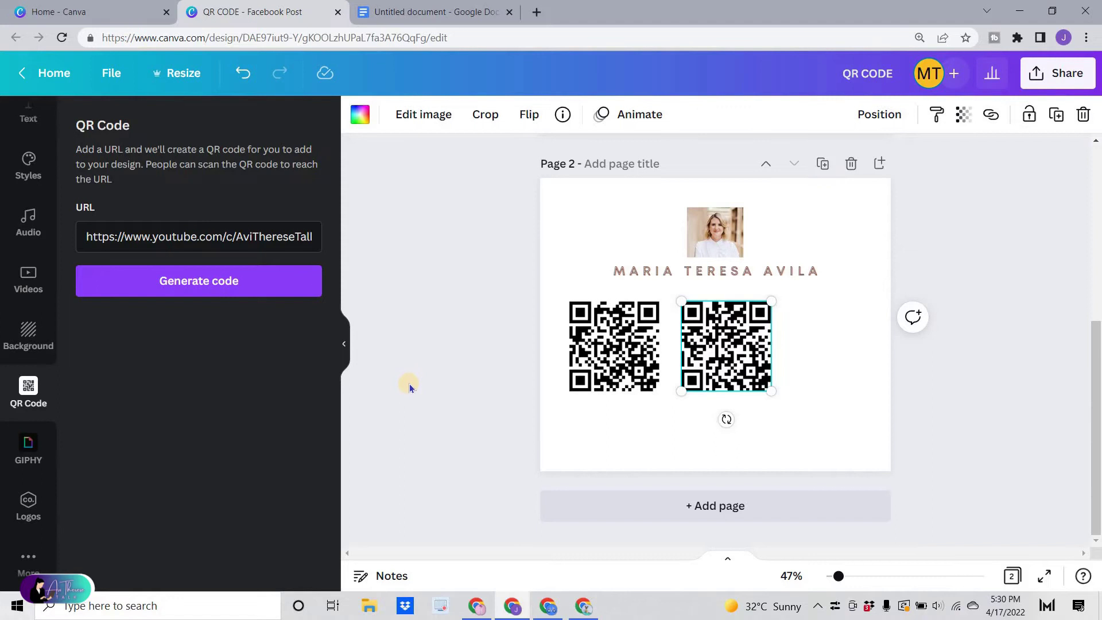
{"action": "left_click", "coordinate": [633, 359]}
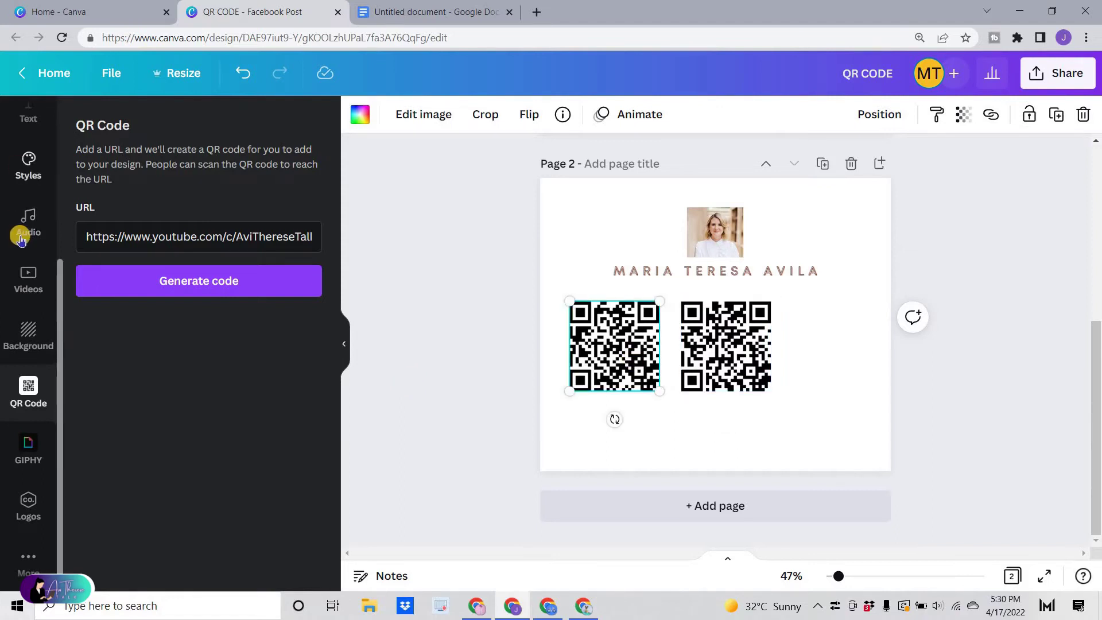
{"action": "scroll", "coordinate": [17, 232], "scroll_direction": "up", "scroll_amount": 1}
{"action": "scroll", "coordinate": [18, 233], "scroll_direction": "up", "scroll_amount": 2}
Search Elements for 'facebook icon' and add it onto the left QR code.
{"action": "left_click", "coordinate": [29, 180]}
{"action": "left_click", "coordinate": [154, 124]}
{"action": "type", "text": "FACEBO"}
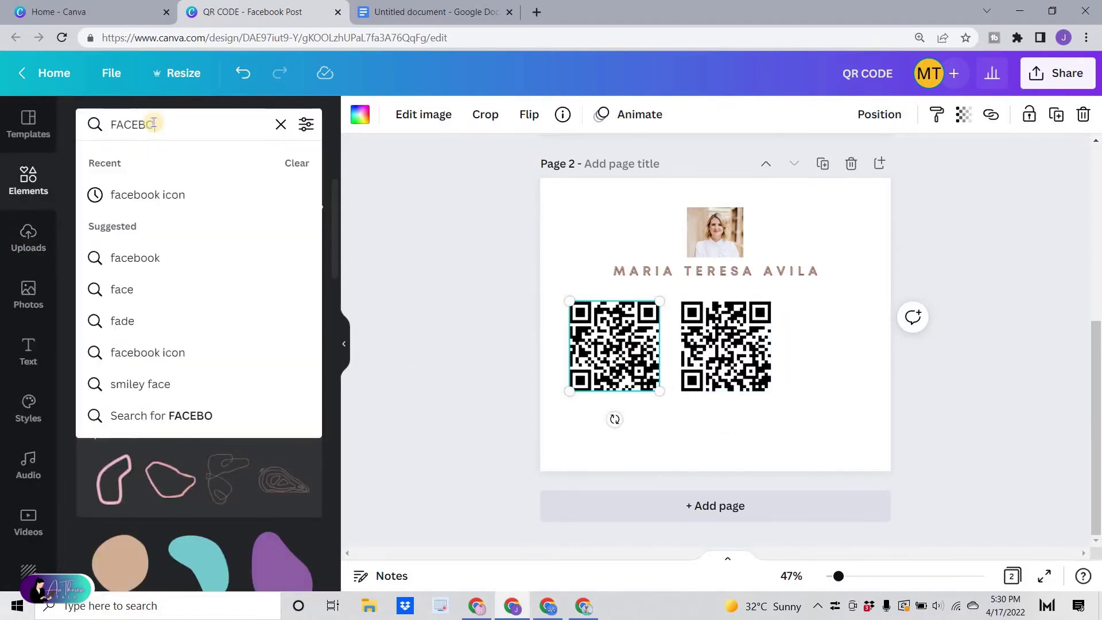
{"action": "type", "text": "OK ICON"}
{"action": "key", "text": "Return"}
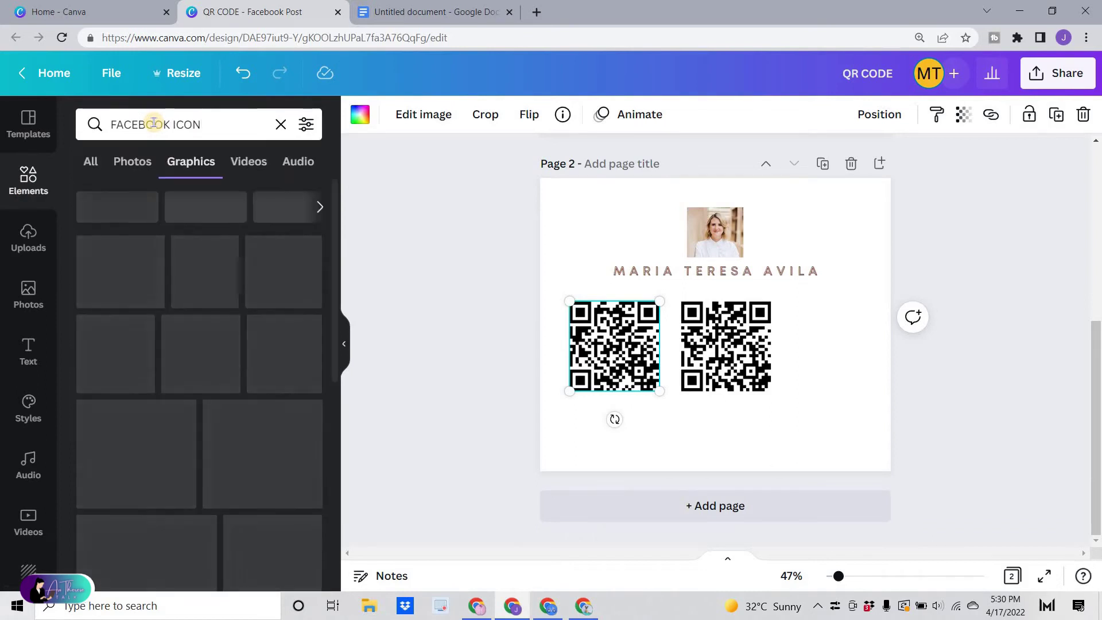
{"action": "left_click", "coordinate": [188, 287]}
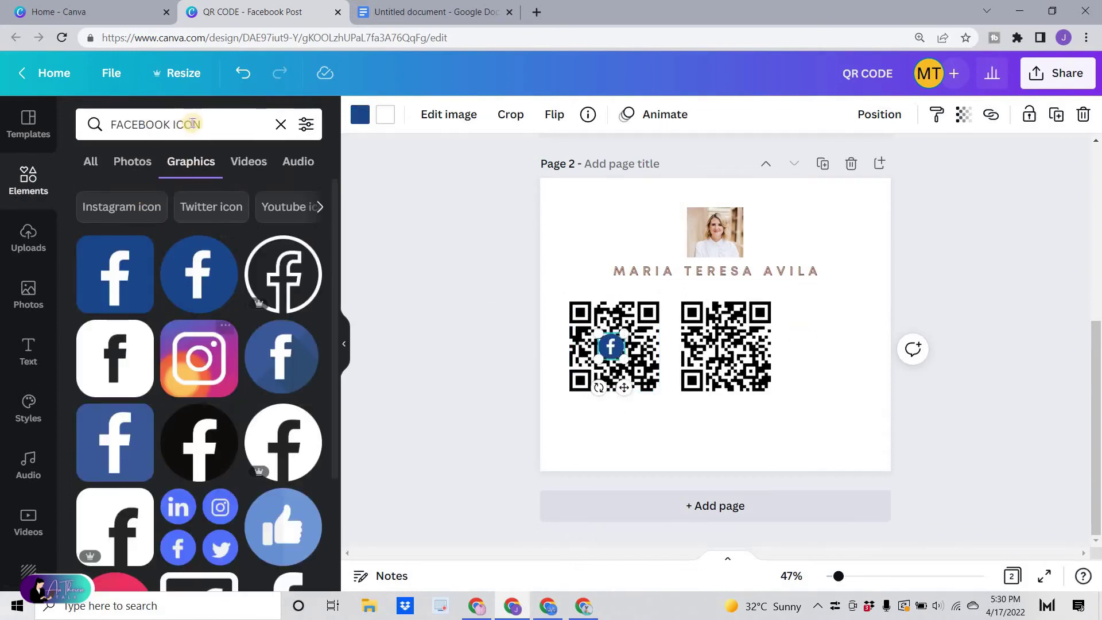
Add a YouTube icon to the right QR code and centre both codes beneath the name.
{"action": "left_click_drag", "start_coordinate": [174, 125], "coordinate": [35, 142]}
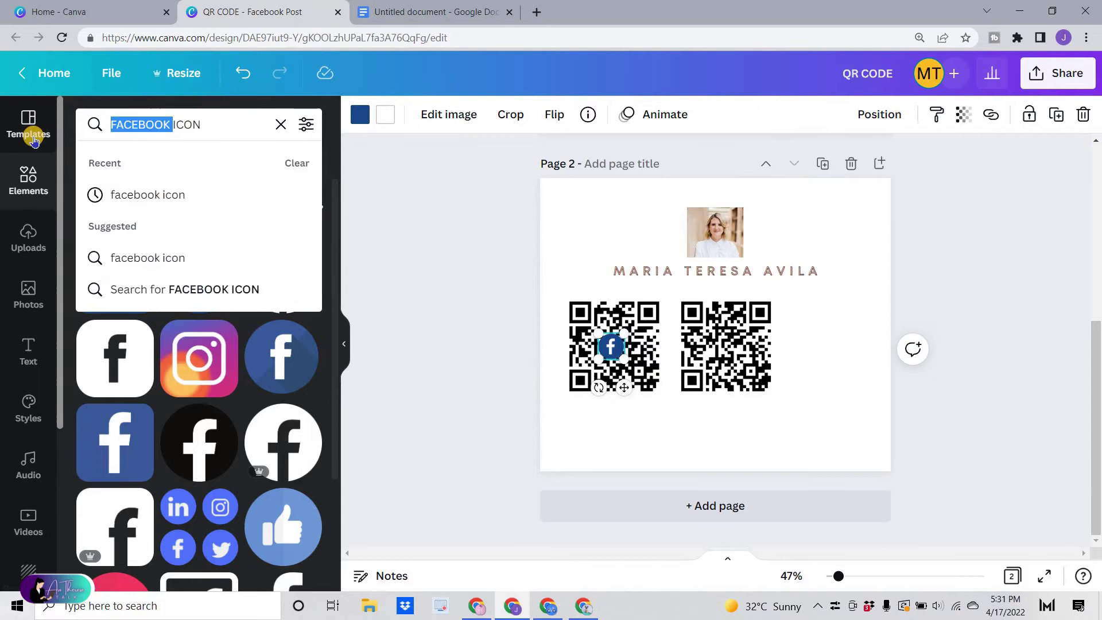
{"action": "type", "text": "youtube"}
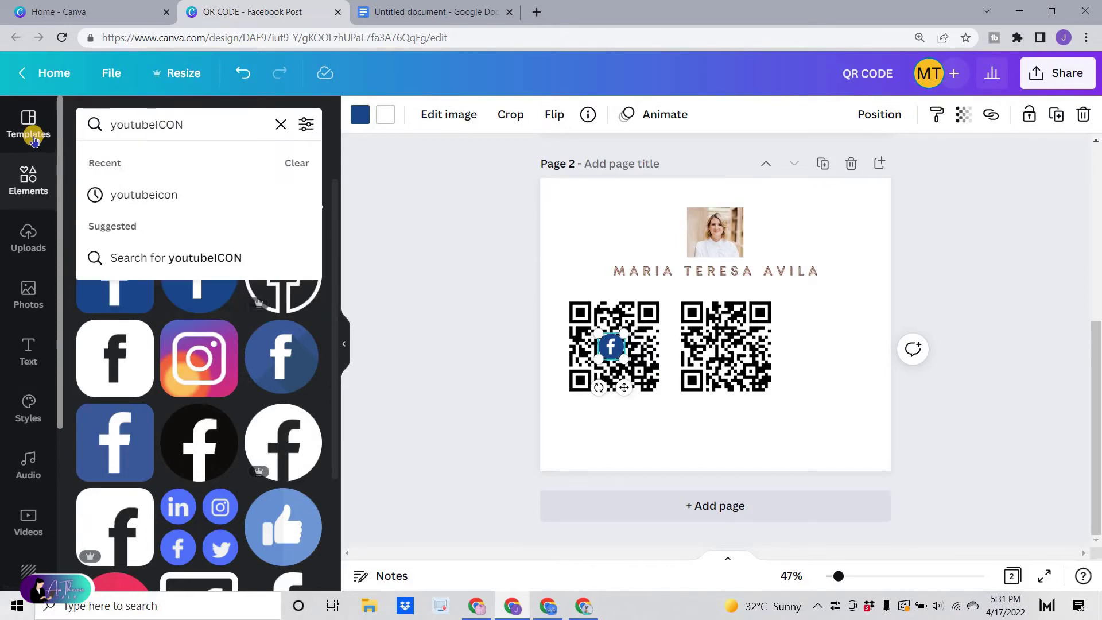
{"action": "key", "text": "Return"}
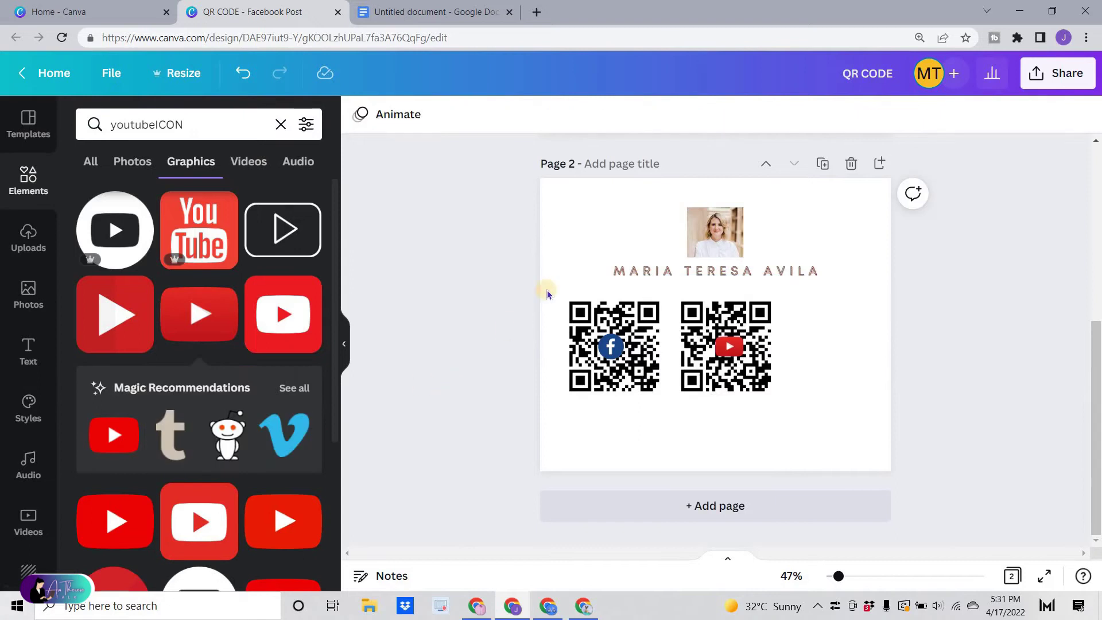
{"action": "left_click_drag", "start_coordinate": [547, 295], "coordinate": [798, 413]}
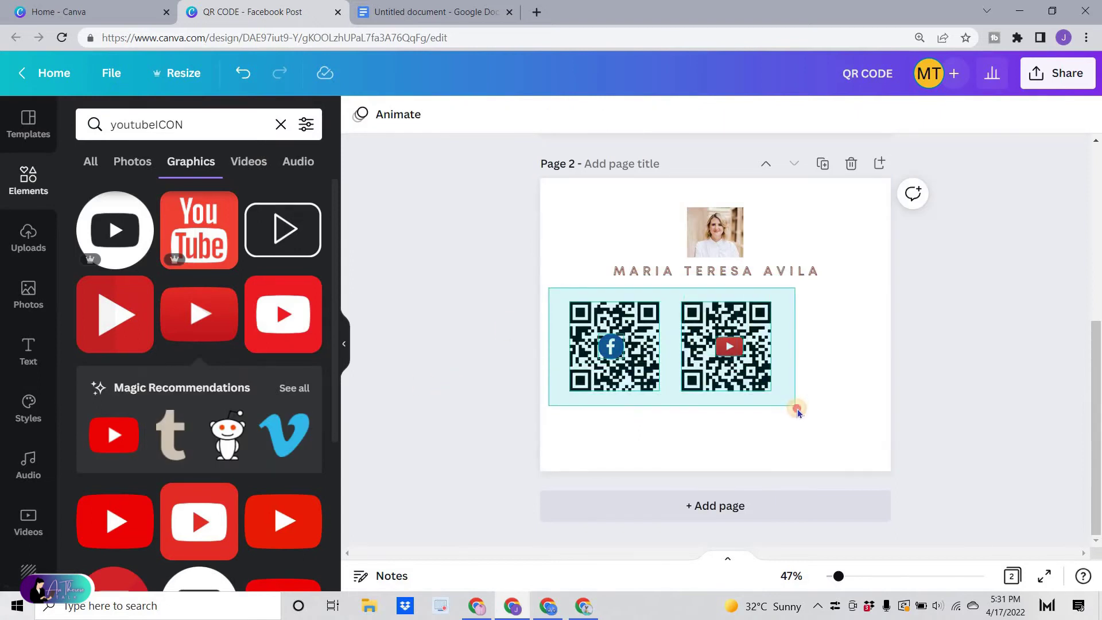
{"action": "left_click_drag", "start_coordinate": [704, 359], "coordinate": [749, 366]}
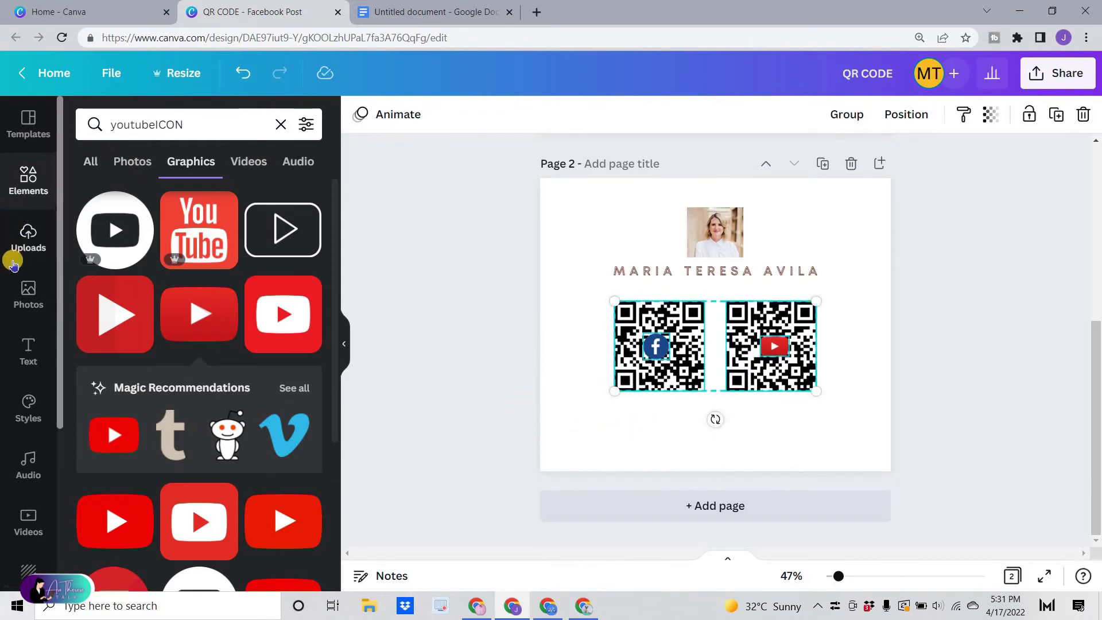
{"action": "scroll", "coordinate": [14, 276], "scroll_direction": "down", "scroll_amount": 1}
{"action": "scroll", "coordinate": [14, 276], "scroll_direction": "down", "scroll_amount": 3}
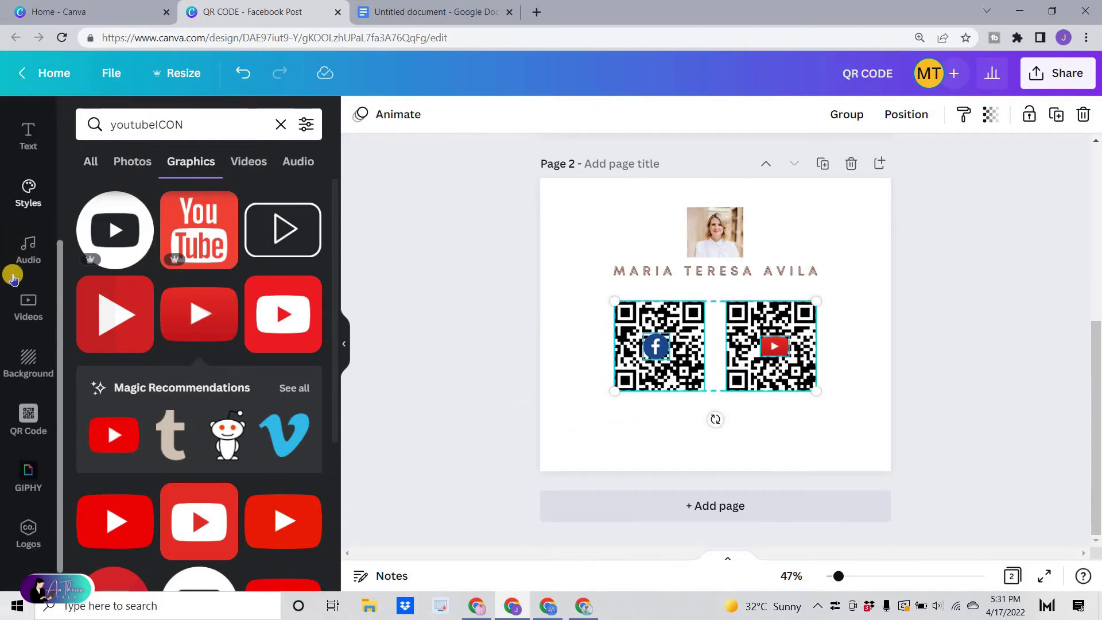
Place a 'Click Me!' text box with letter spacing and Mont font beneath the QR codes.
{"action": "left_click", "coordinate": [28, 422]}
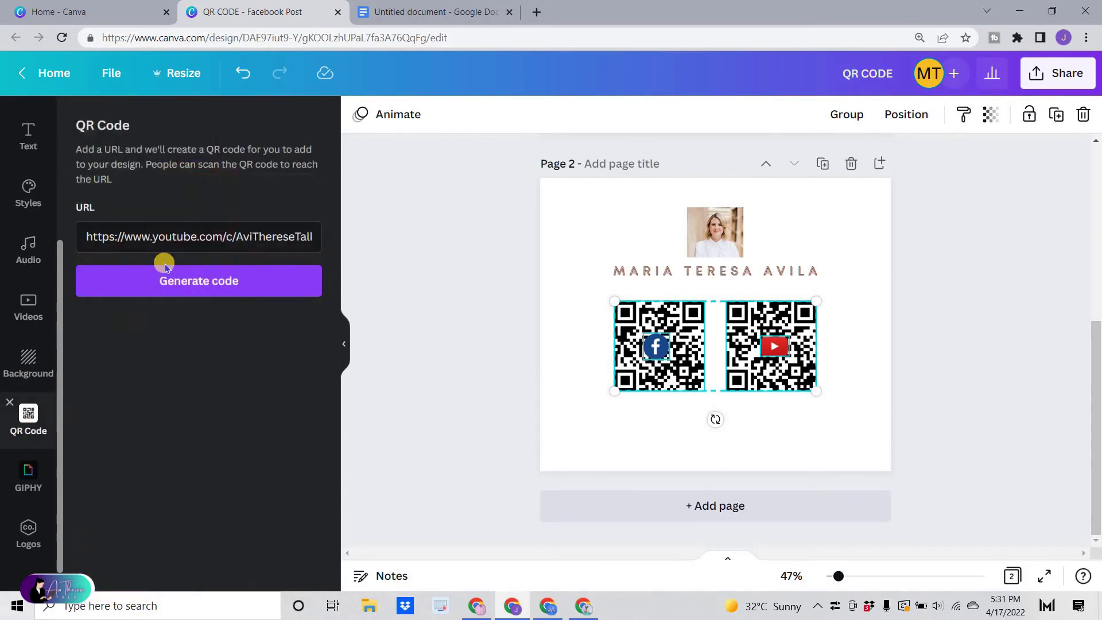
{"action": "triple_click", "coordinate": [156, 234]}
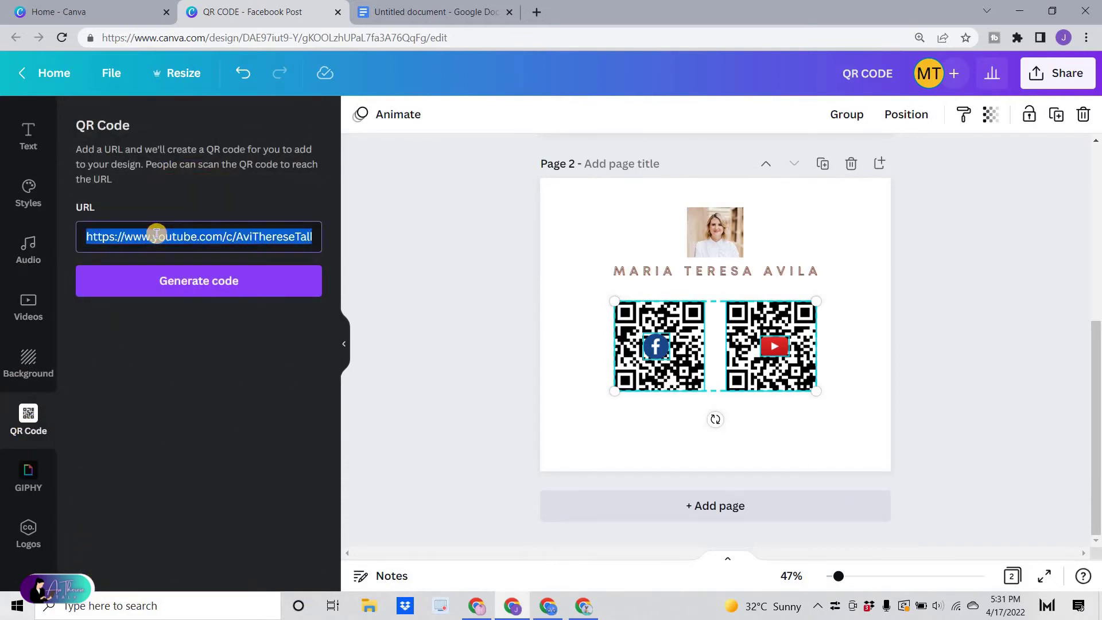
{"action": "left_click", "coordinate": [182, 285]}
{"action": "left_click", "coordinate": [420, 361]}
{"action": "left_click", "coordinate": [710, 438]}
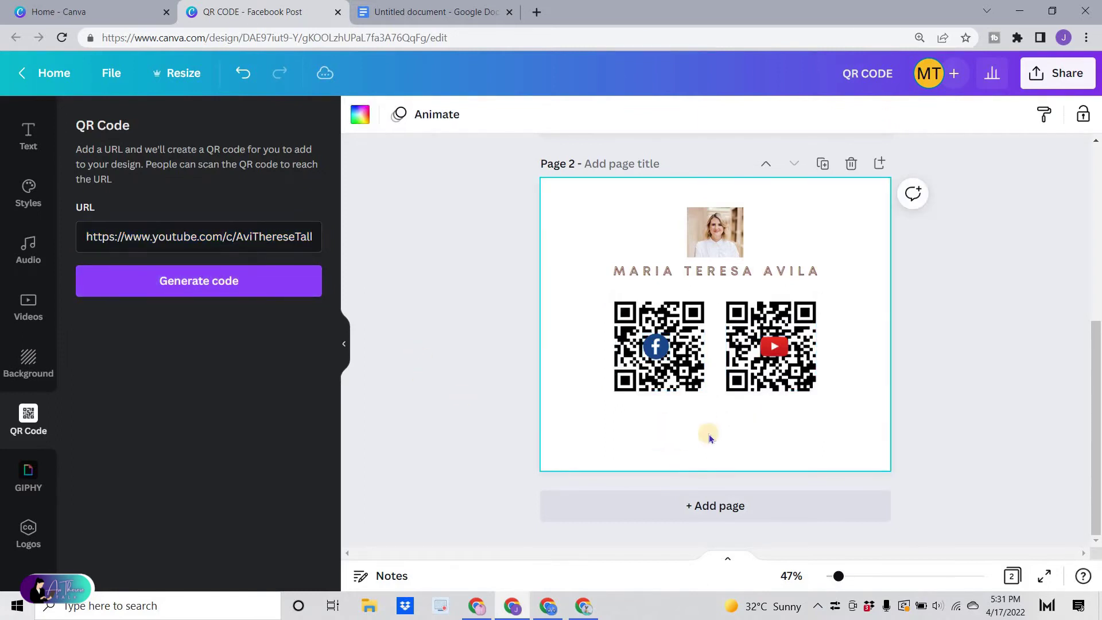
{"action": "left_click", "coordinate": [710, 438]}
{"action": "type", "text": "Click"}
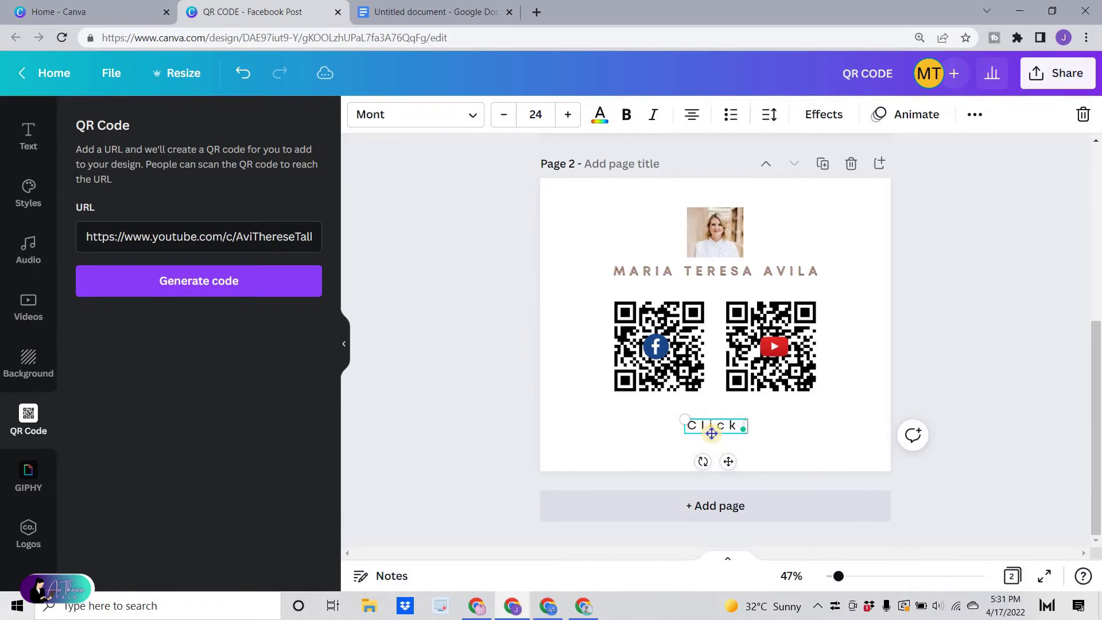
{"action": "type", "text": " Me"}
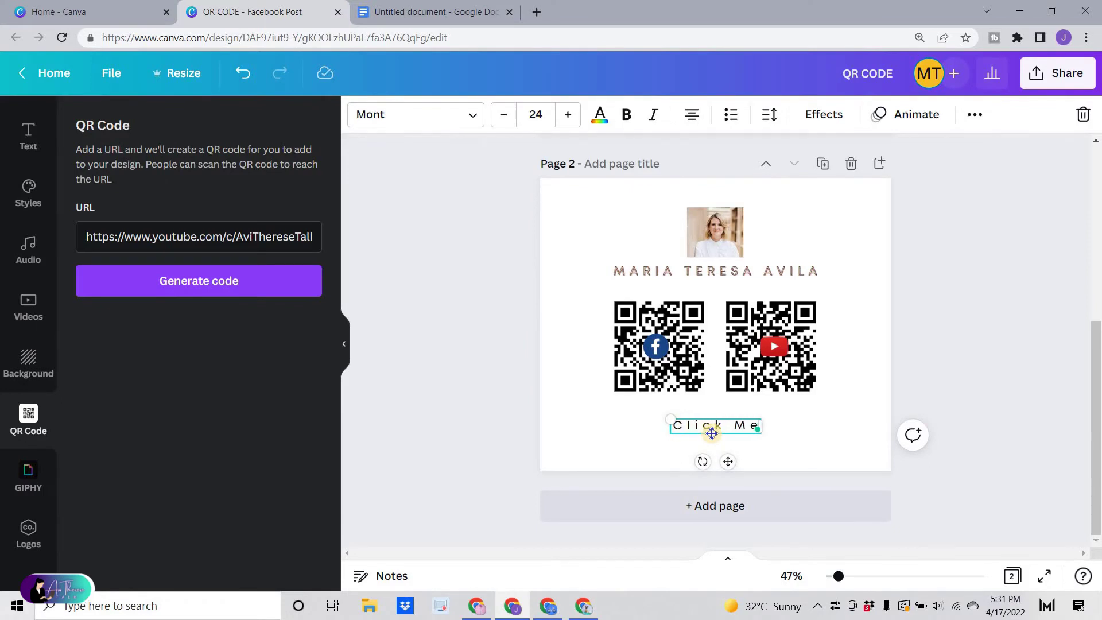
{"action": "type", "text": "!"}
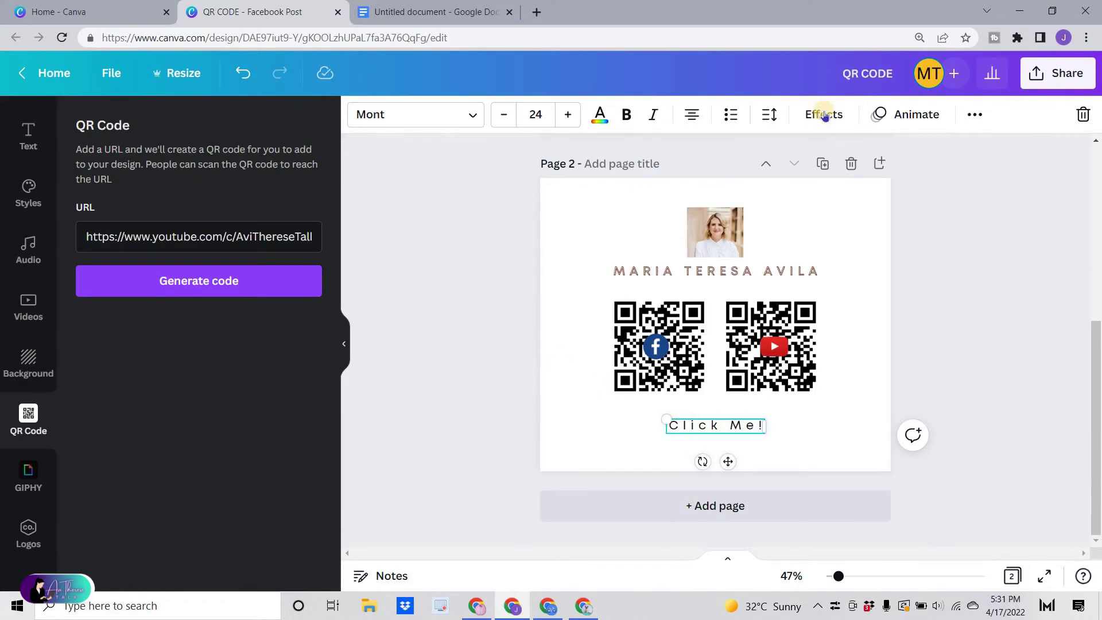
Add a Background effect to the Click Me! label and make its text white.
{"action": "left_click", "coordinate": [824, 114]}
{"action": "left_click", "coordinate": [287, 429]}
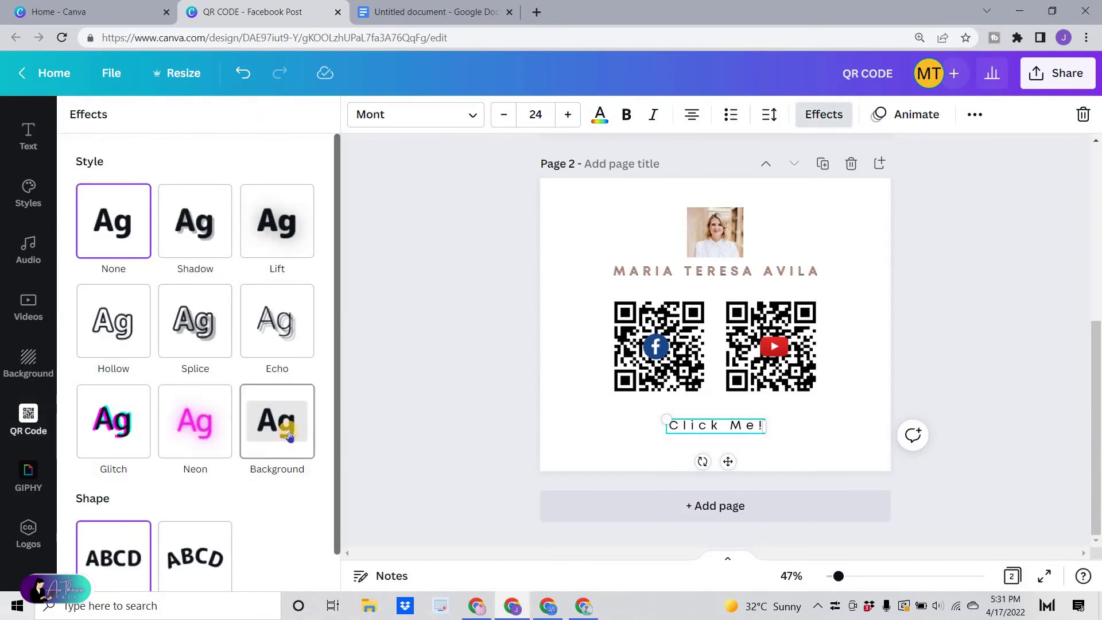
{"action": "scroll", "coordinate": [276, 415], "scroll_direction": "down", "scroll_amount": 2}
{"action": "left_click", "coordinate": [302, 485]}
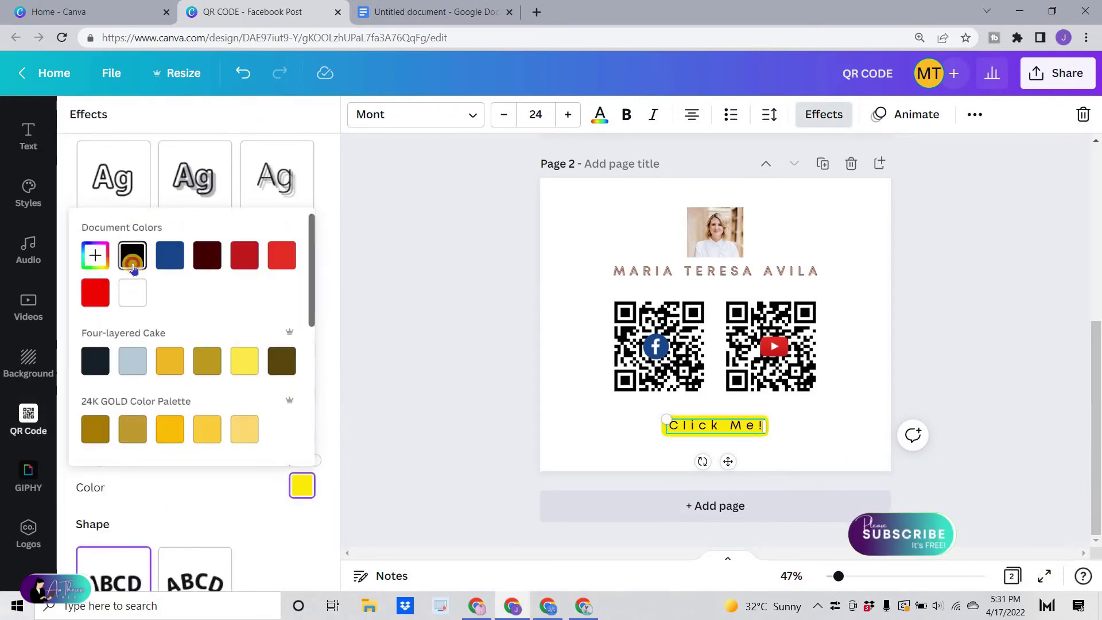
{"action": "left_click", "coordinate": [133, 258]}
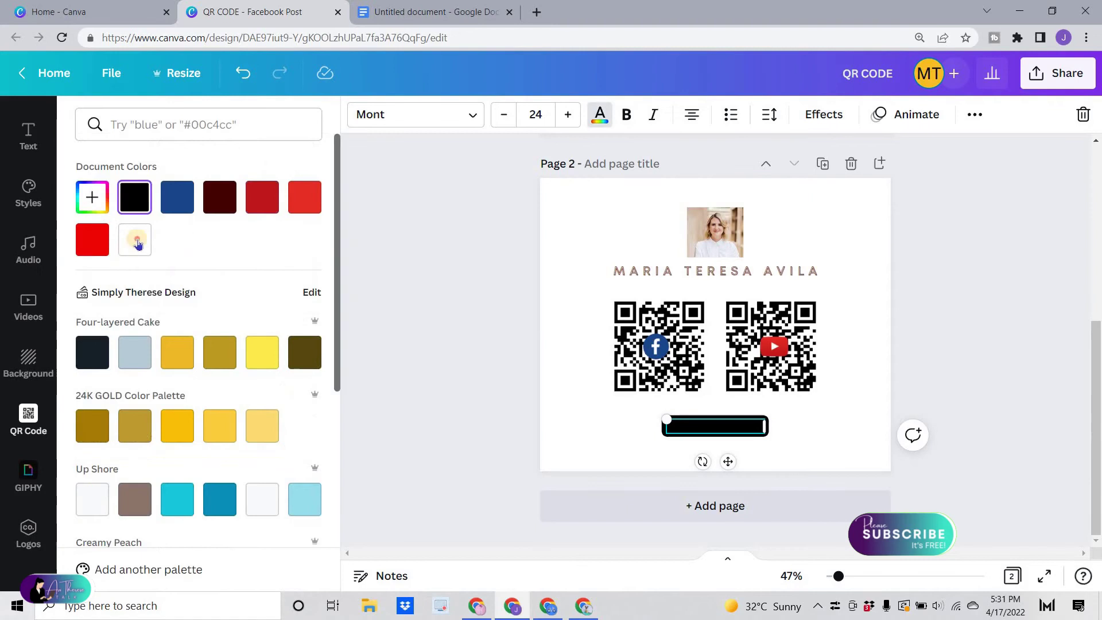
{"action": "left_click", "coordinate": [134, 239]}
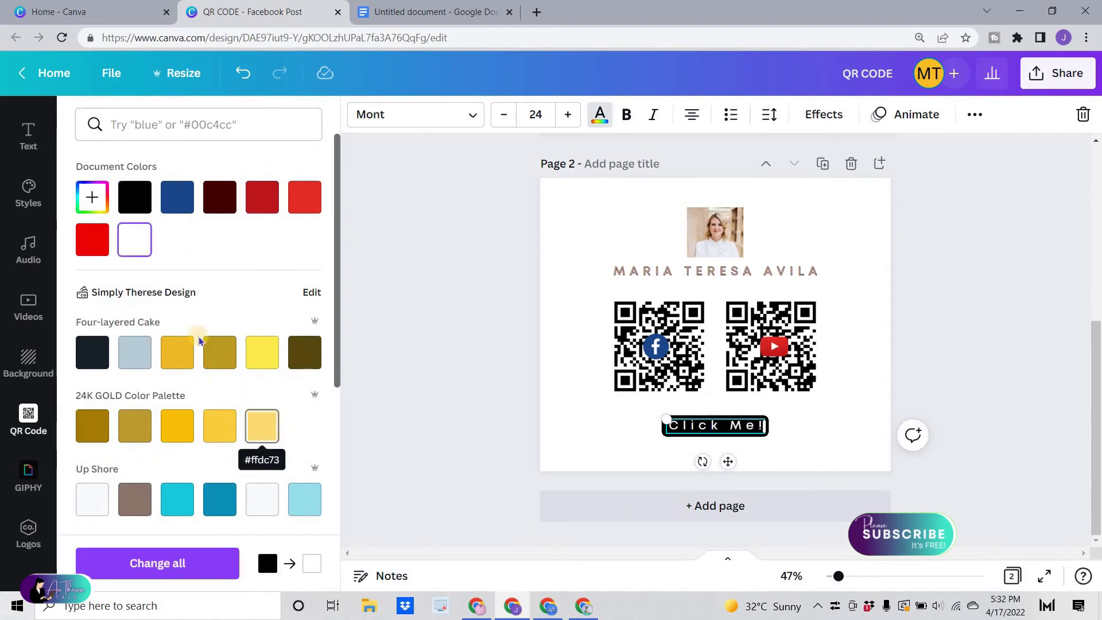
{"action": "scroll", "coordinate": [227, 357], "scroll_direction": "down", "scroll_amount": 2}
Change the label background to Creamy Peach and its text to black.
{"action": "left_click", "coordinate": [246, 358]}
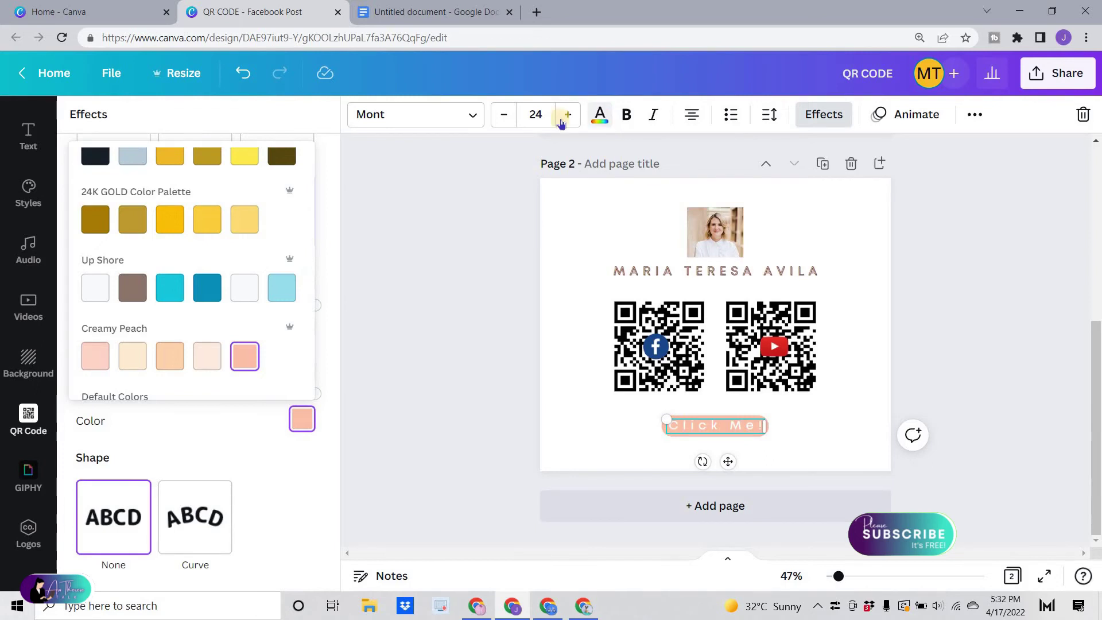
{"action": "left_click", "coordinate": [600, 117]}
{"action": "scroll", "coordinate": [116, 371], "scroll_direction": "down", "scroll_amount": 1}
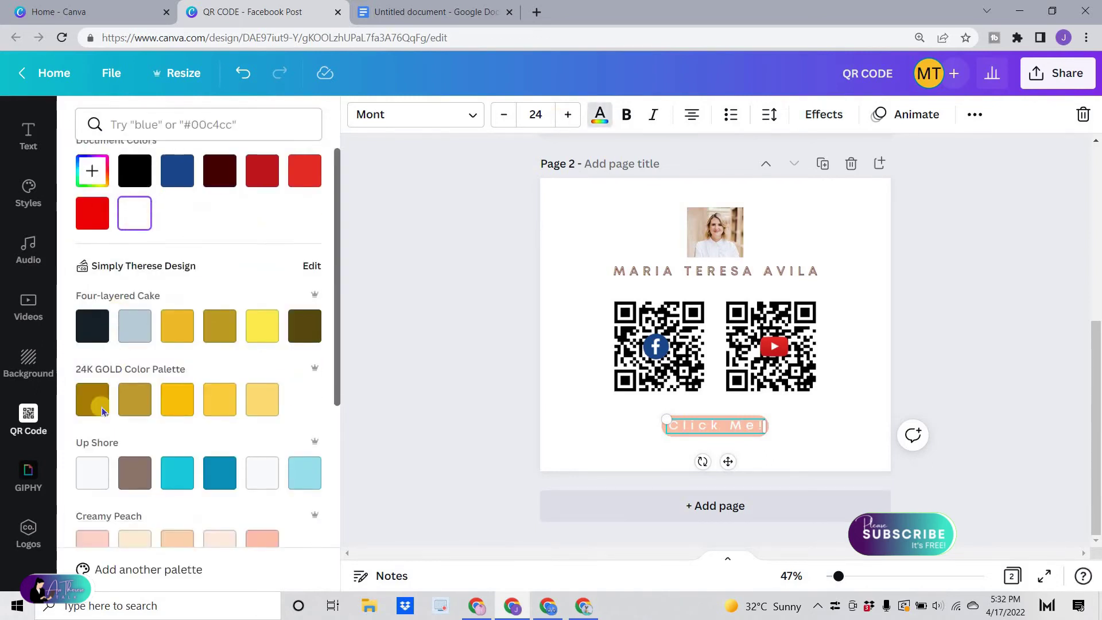
{"action": "scroll", "coordinate": [115, 371], "scroll_direction": "down", "scroll_amount": 3}
{"action": "left_click", "coordinate": [92, 384]}
{"action": "left_click", "coordinate": [436, 351]}
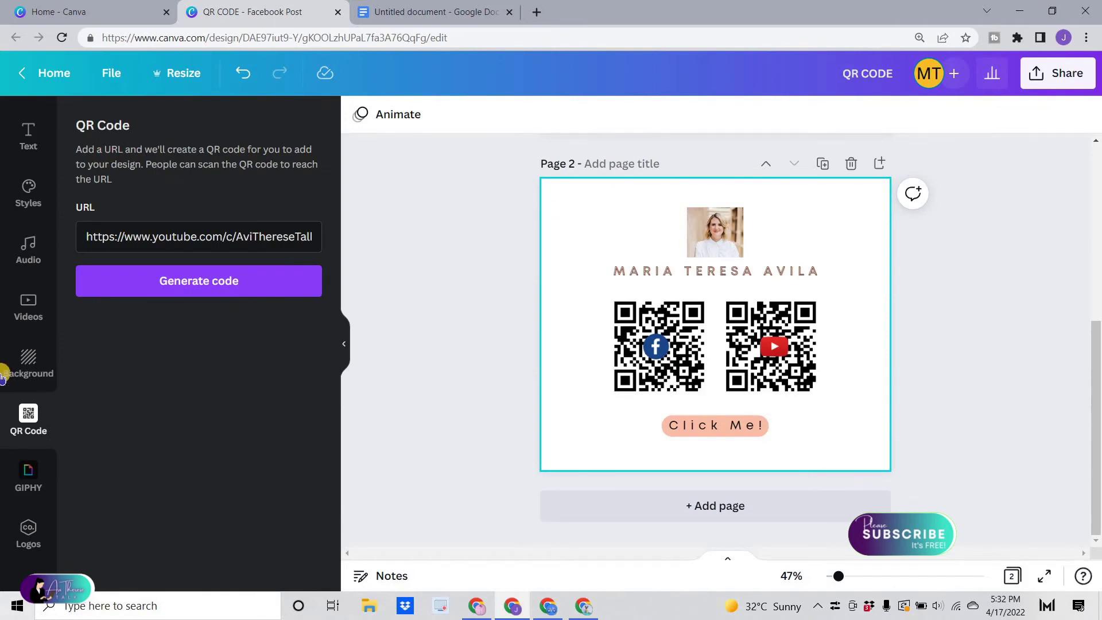
{"action": "scroll", "coordinate": [2, 365], "scroll_direction": "up", "scroll_amount": 3}
Set the 'baking' stock photo of eggs and a rolling pin as the page background.
{"action": "left_click", "coordinate": [28, 181]}
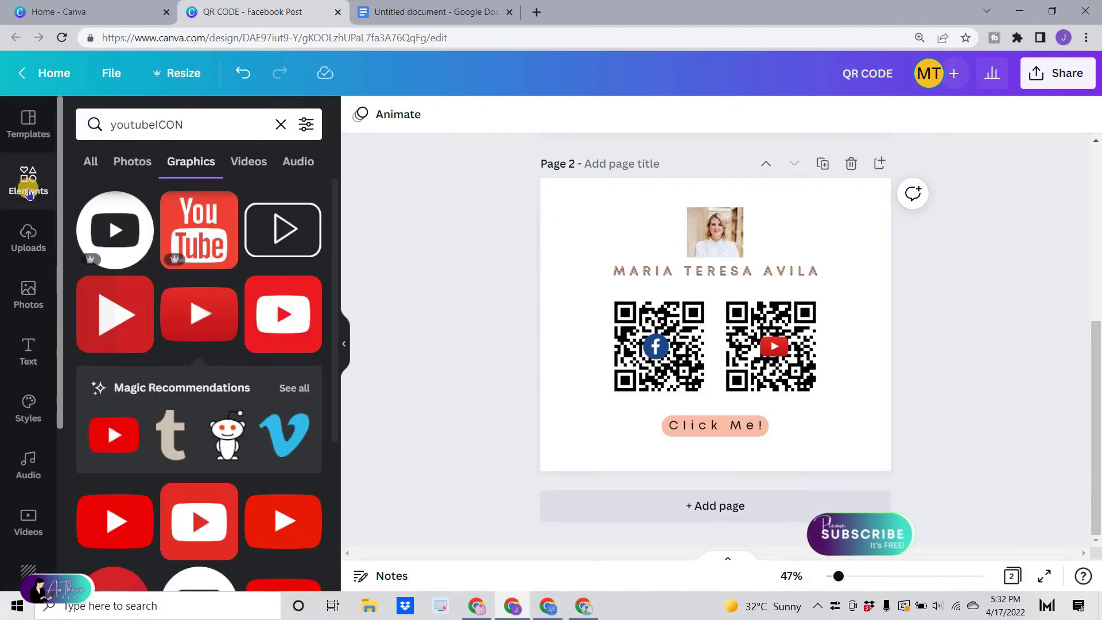
{"action": "left_click", "coordinate": [28, 294]}
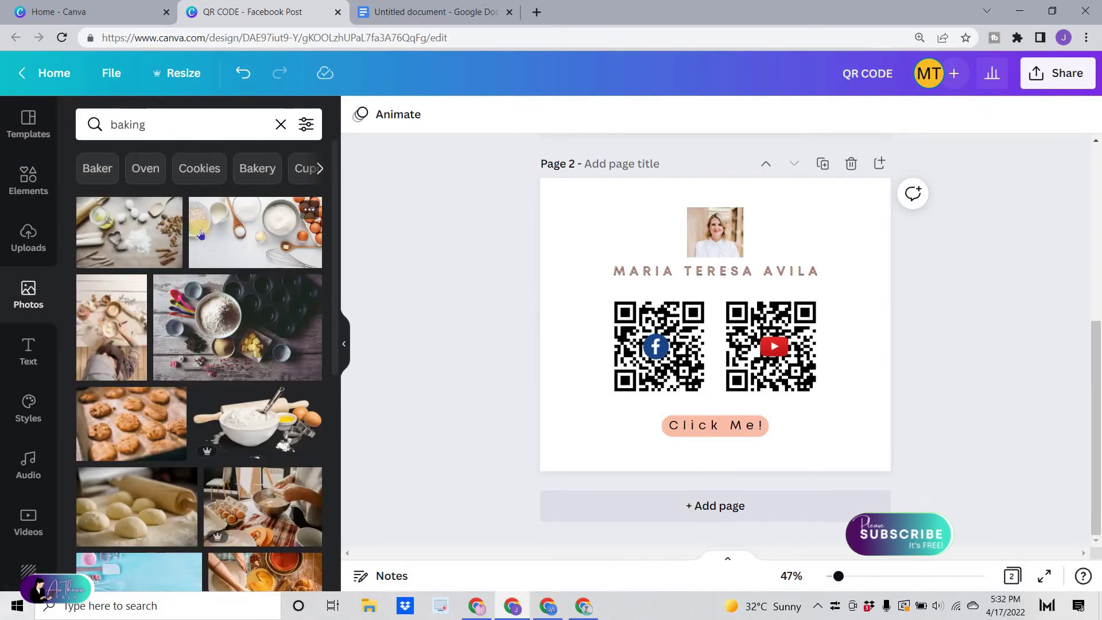
{"action": "scroll", "coordinate": [136, 444], "scroll_direction": "down", "scroll_amount": 3}
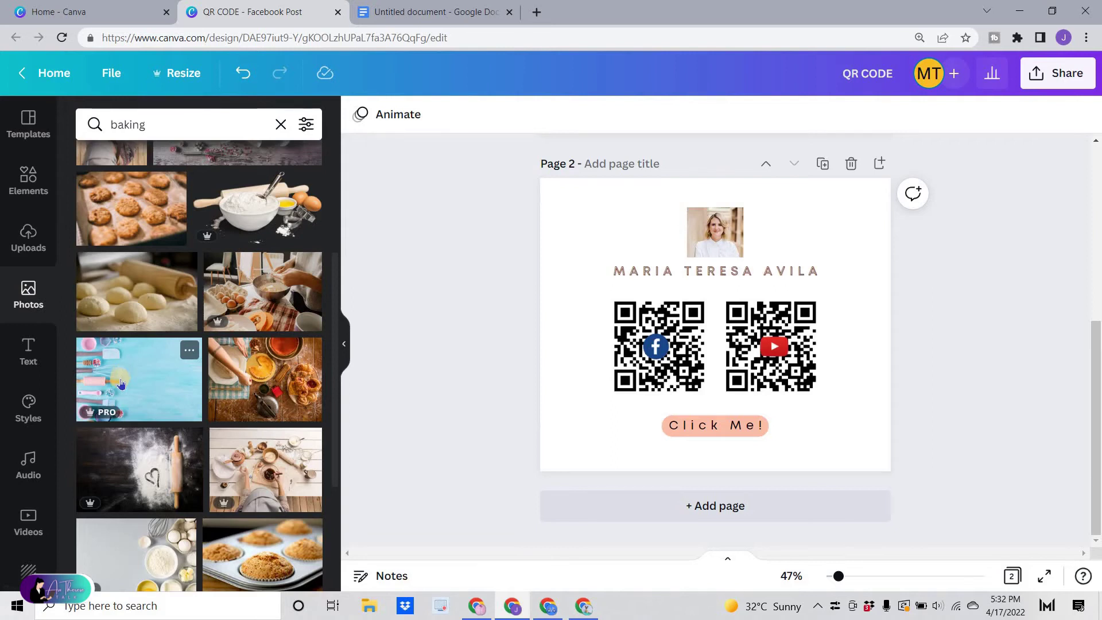
{"action": "scroll", "coordinate": [111, 413], "scroll_direction": "down", "scroll_amount": 2}
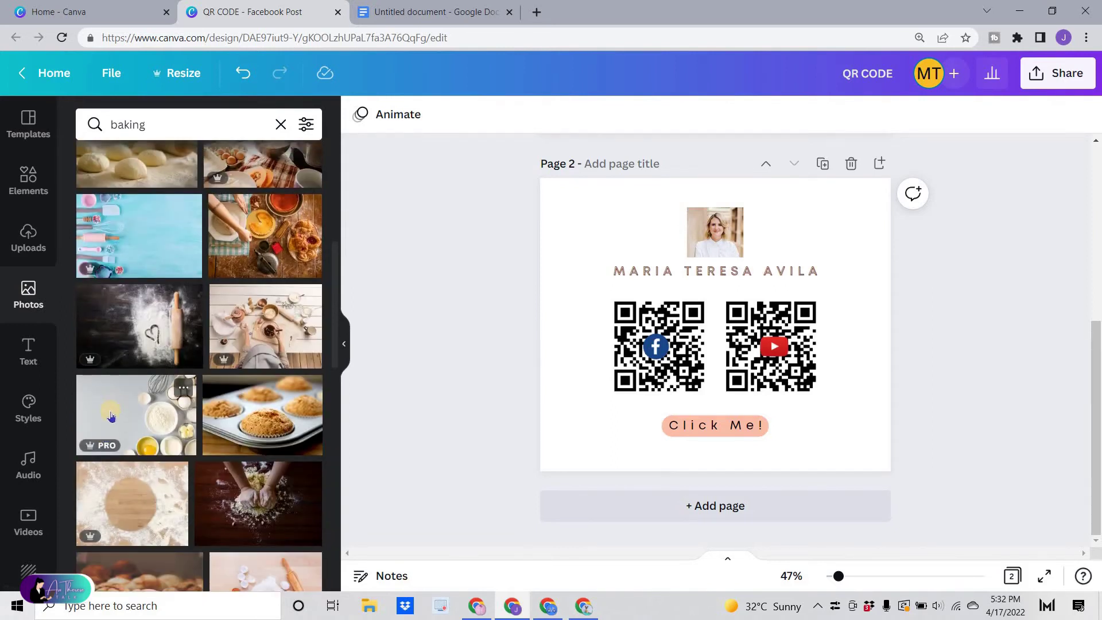
{"action": "scroll", "coordinate": [111, 416], "scroll_direction": "down", "scroll_amount": 3}
{"action": "left_click", "coordinate": [250, 383]}
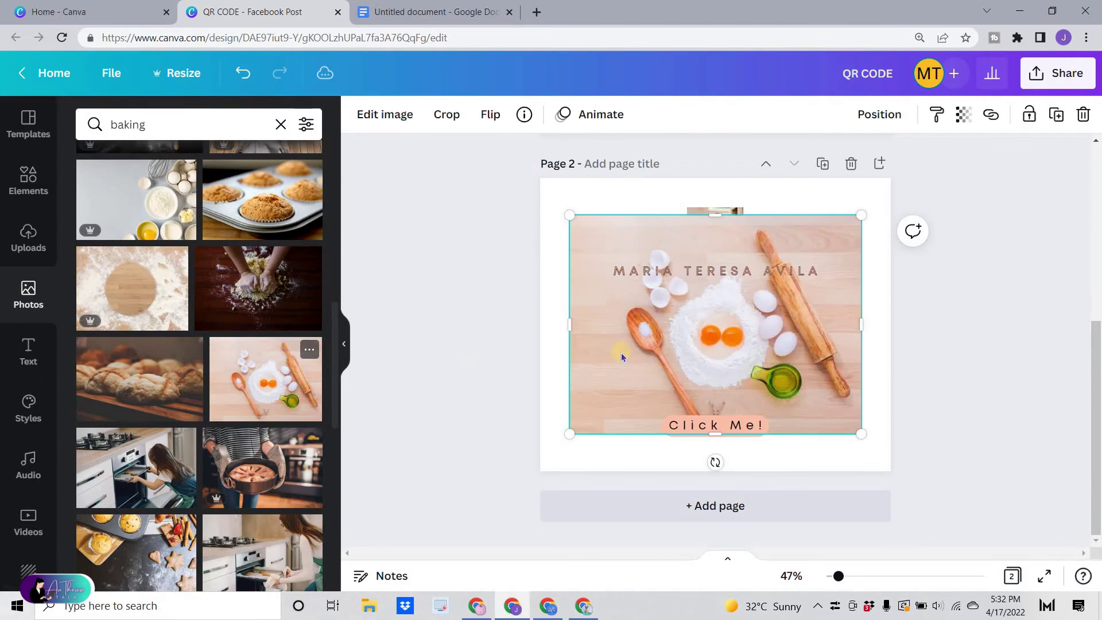
{"action": "right_click", "coordinate": [618, 353]}
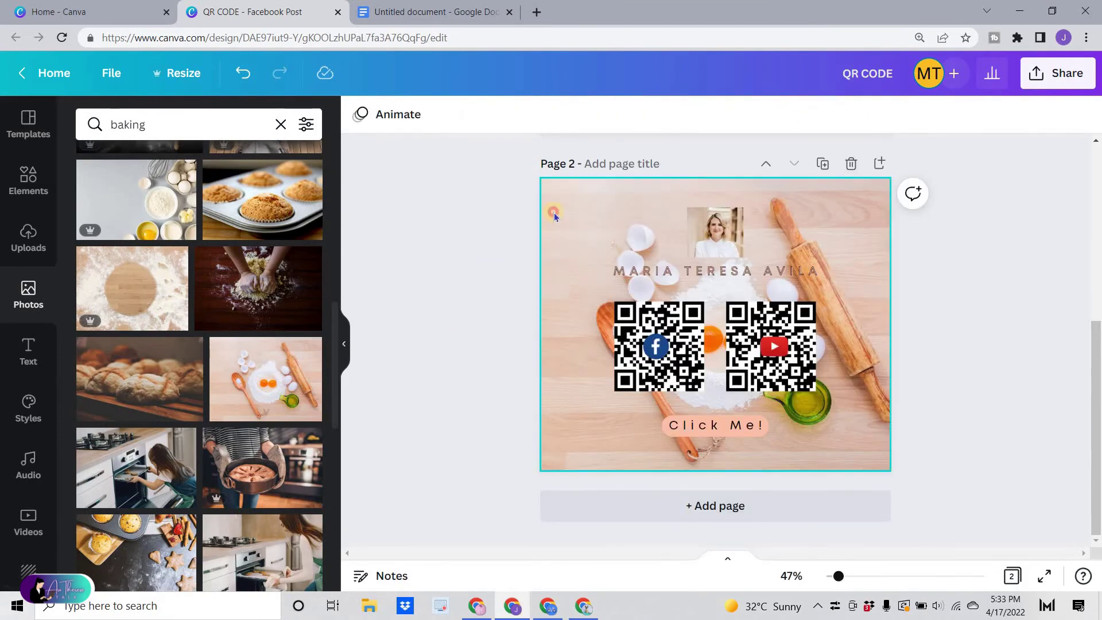
Set the baking background photo's transparency to 22.
{"action": "double_click", "coordinate": [552, 213]}
{"action": "left_click", "coordinate": [530, 233]}
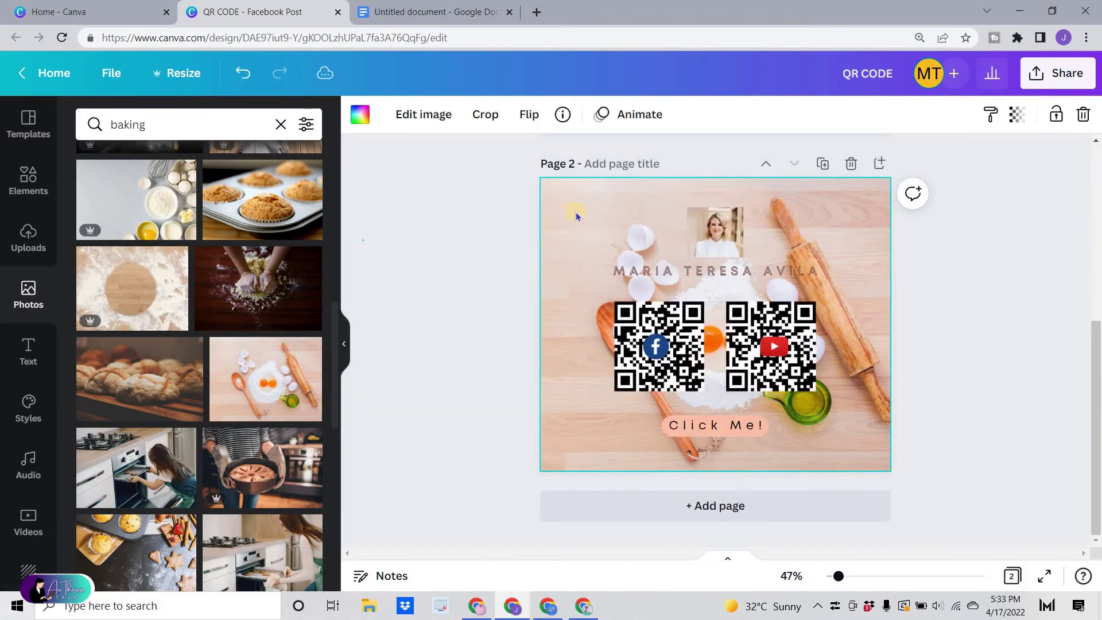
{"action": "left_click", "coordinate": [946, 134]}
{"action": "left_click", "coordinate": [1017, 114]}
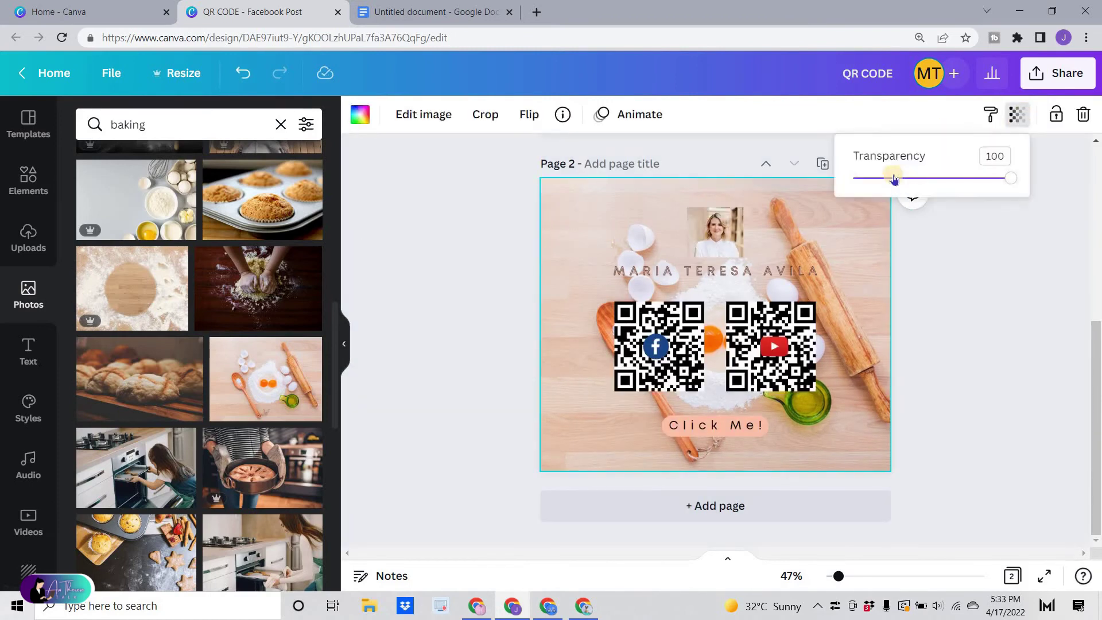
{"action": "left_click", "coordinate": [890, 179]}
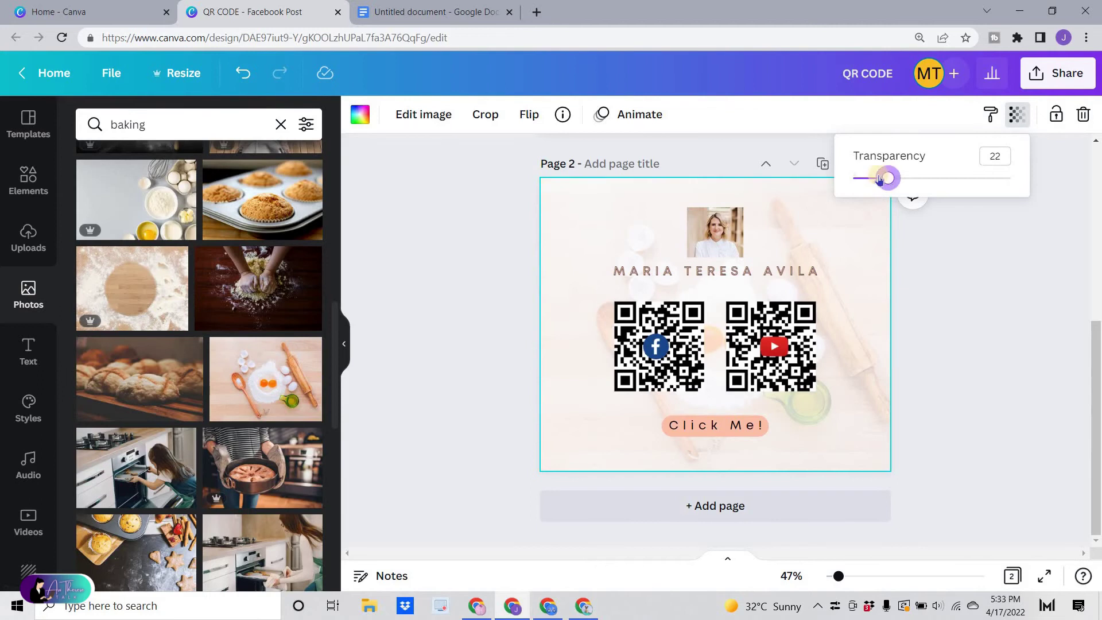
{"action": "key", "text": "Escape"}
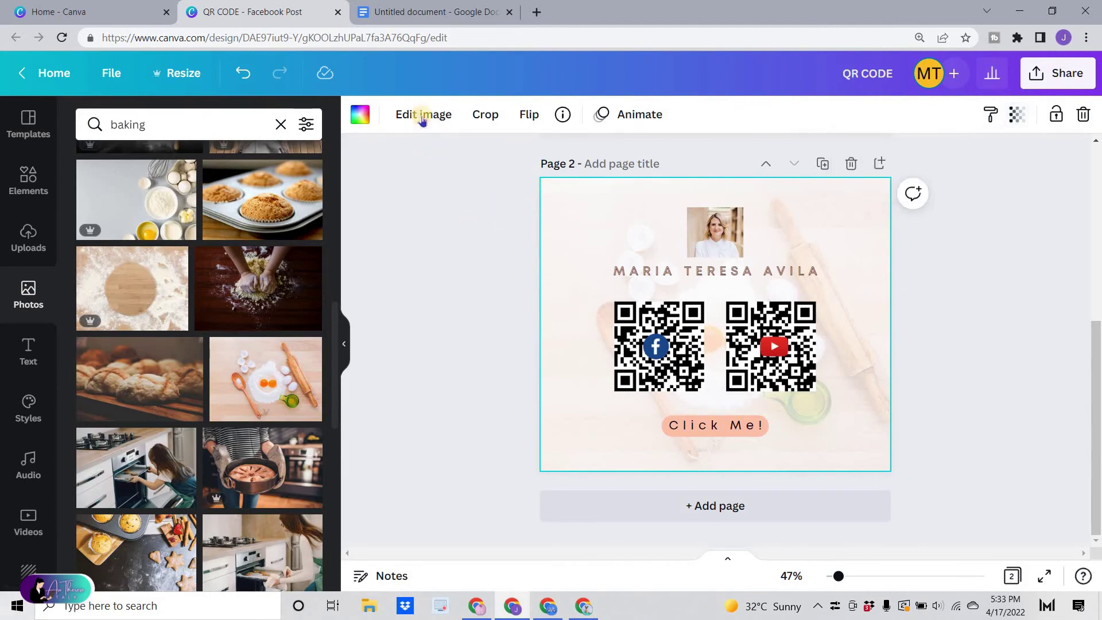
Apply a Blur of 10 to the background photo in the image adjustments.
{"action": "left_click", "coordinate": [423, 114]}
{"action": "scroll", "coordinate": [115, 357], "scroll_direction": "down", "scroll_amount": 1}
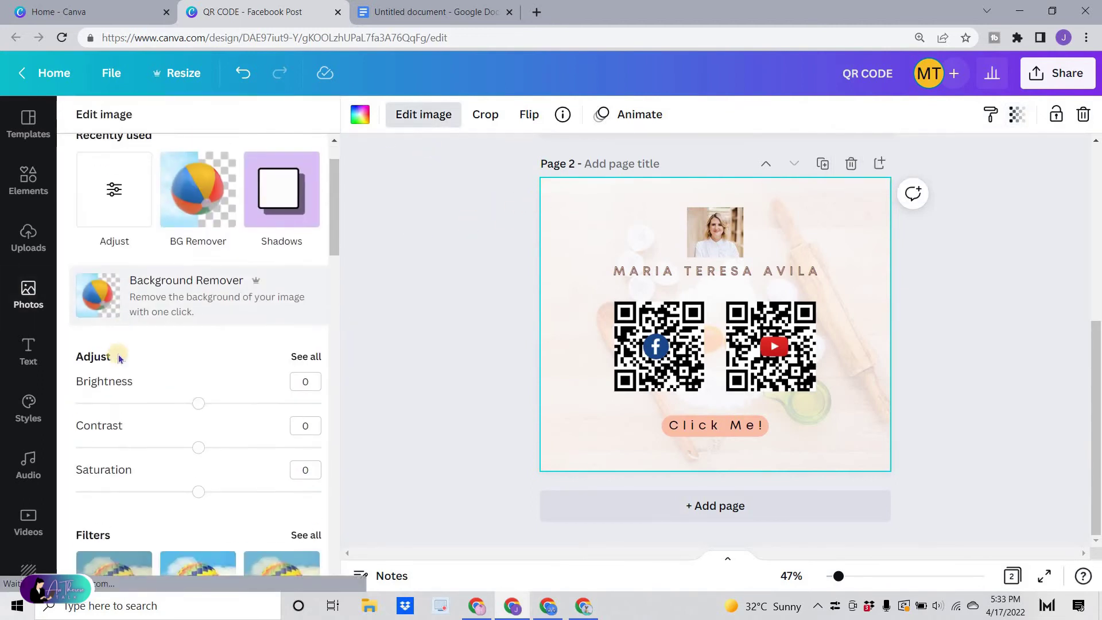
{"action": "left_click", "coordinate": [303, 349]}
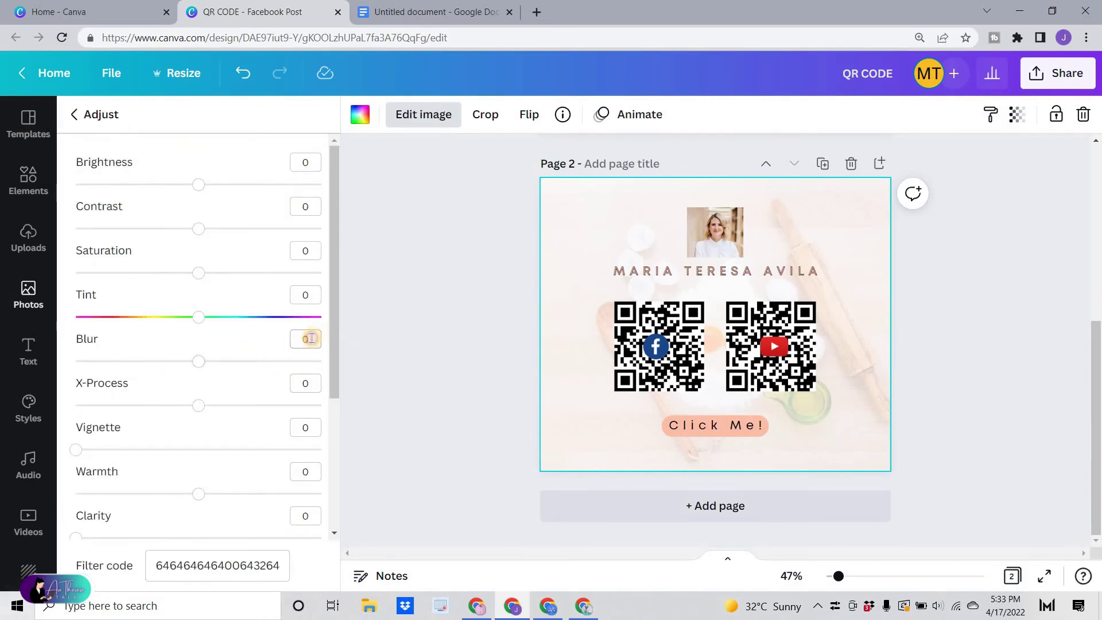
{"action": "type", "text": "10"}
{"action": "key", "text": "Return"}
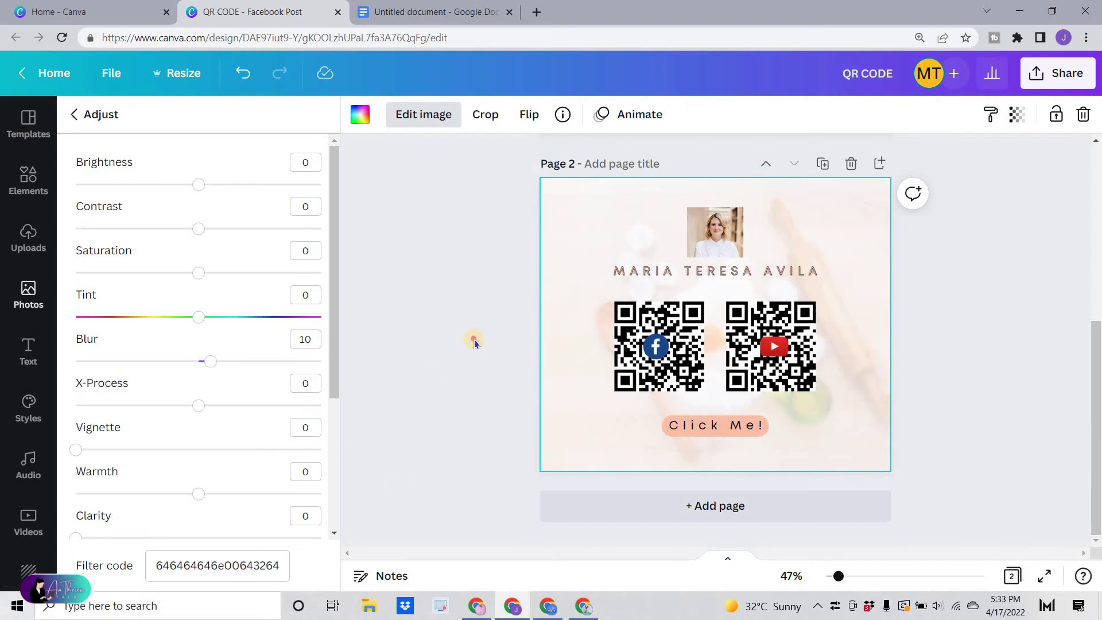
{"action": "left_click", "coordinate": [461, 372]}
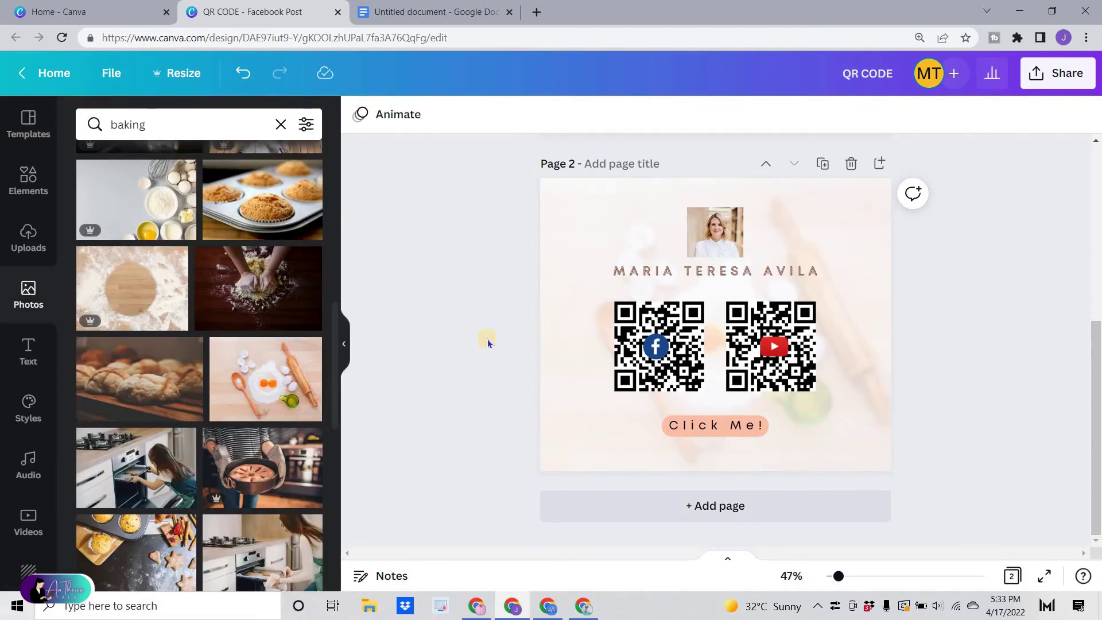
{"action": "left_click", "coordinate": [572, 211]}
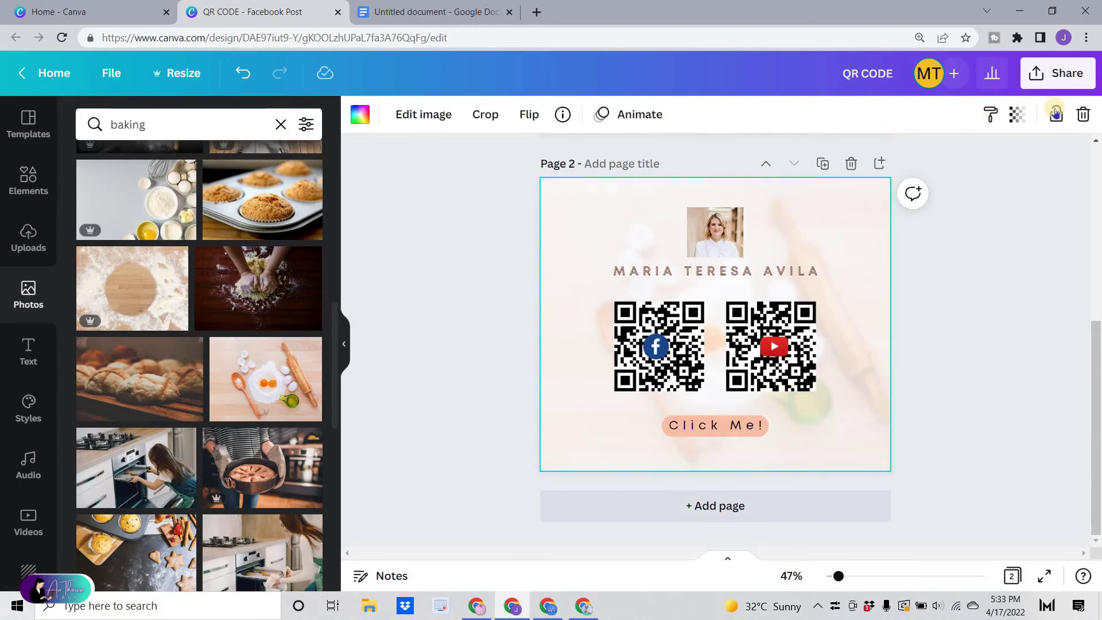
{"action": "left_click", "coordinate": [1052, 76]}
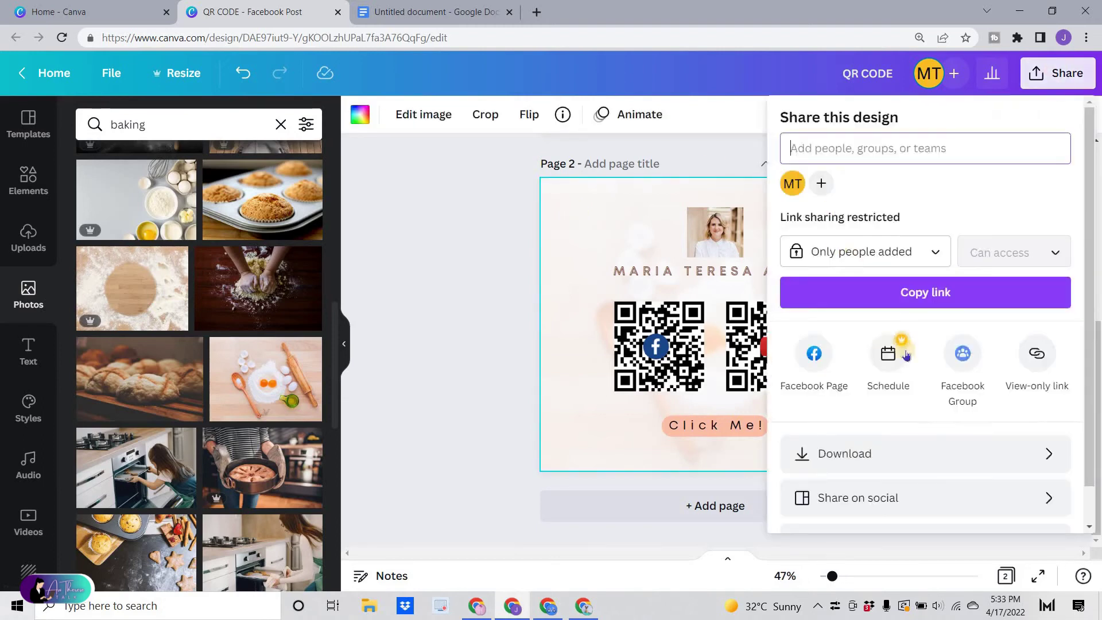
{"action": "left_click", "coordinate": [443, 280]}
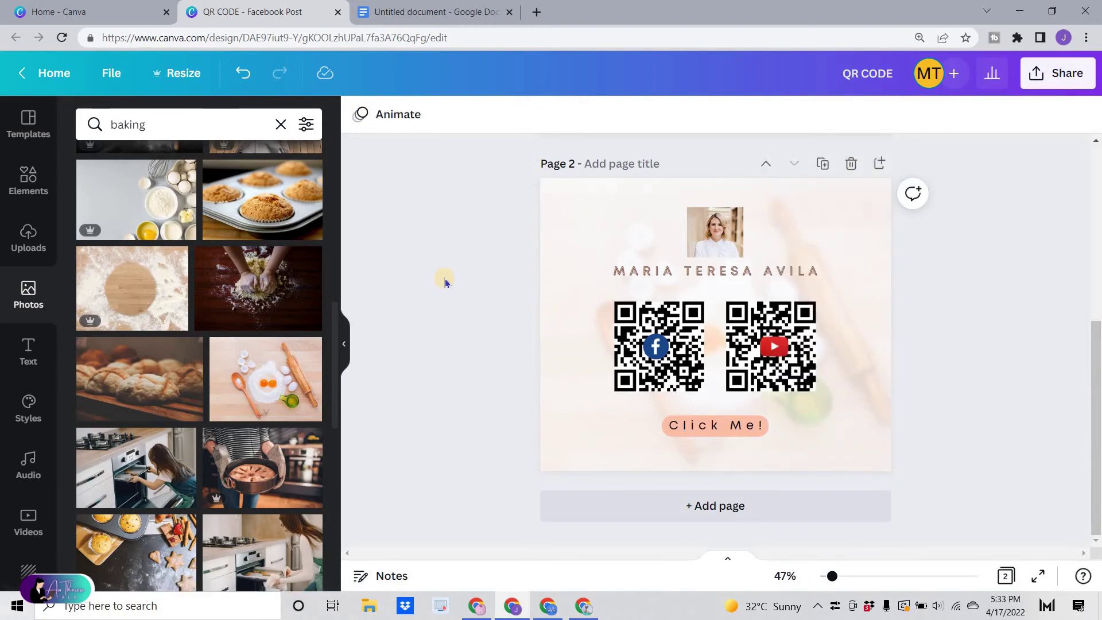